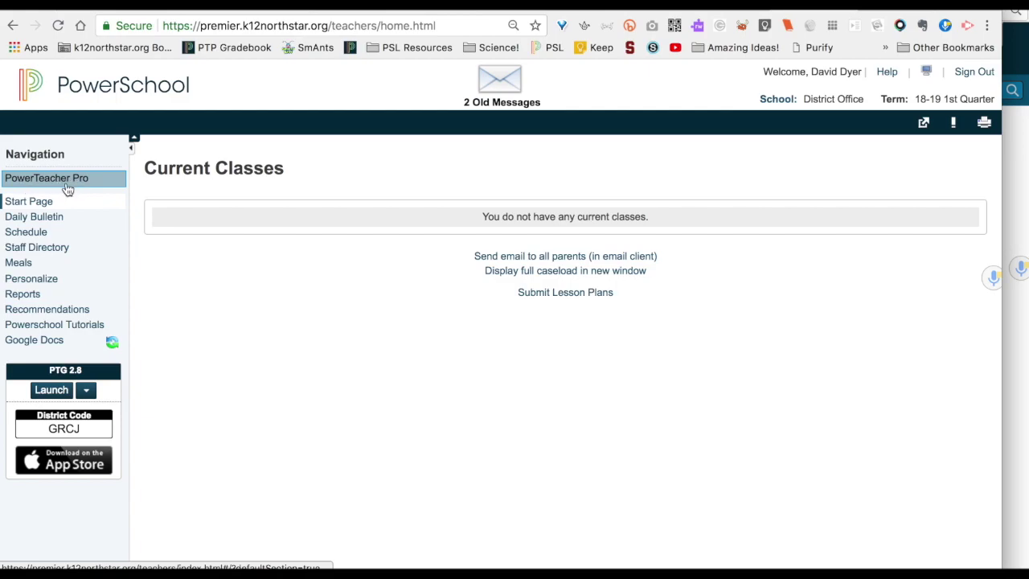
- Launch PowerTeacher Pro to show the 2(A) OL:English 9 S1 assignments list
click(78, 179)
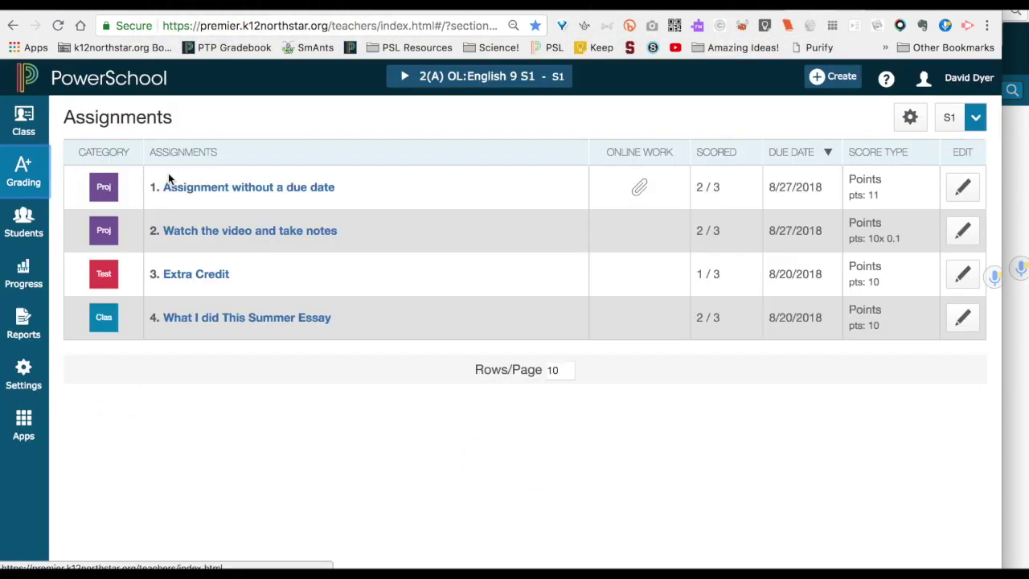
click(407, 78)
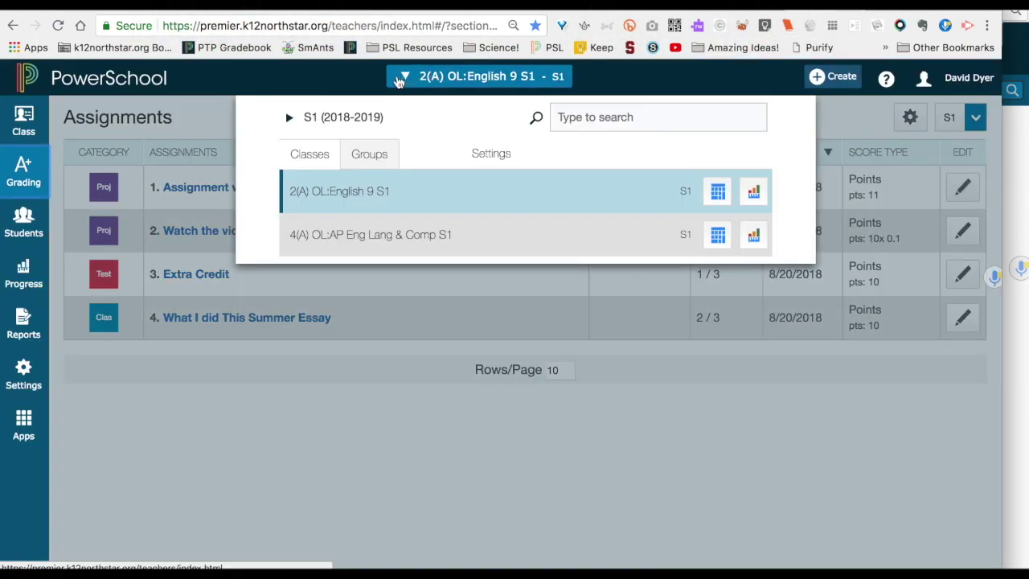
- Switch the gradebook to the 4(A) OL:AP Eng Lang & Comp S1 class
click(378, 239)
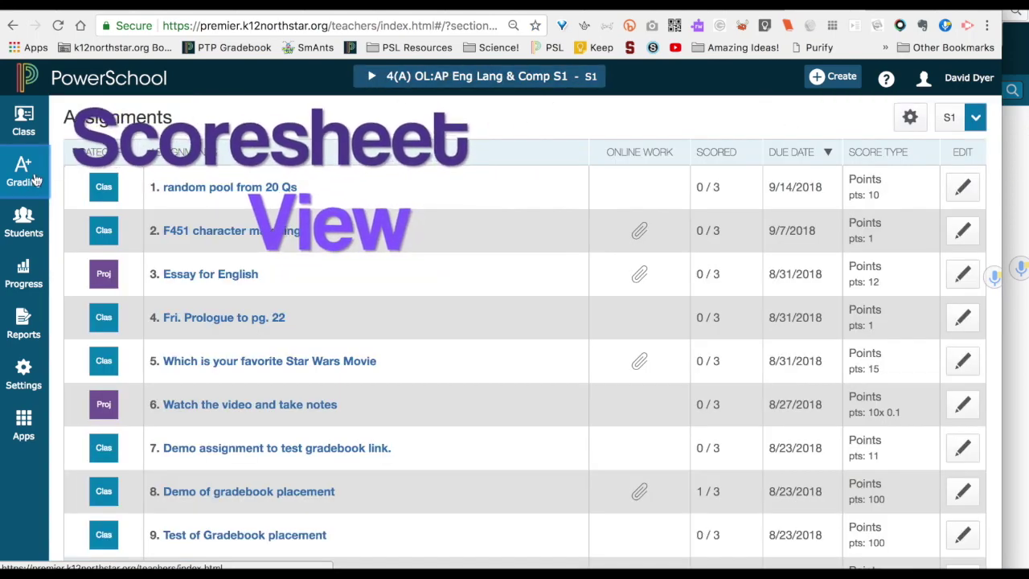
click(24, 174)
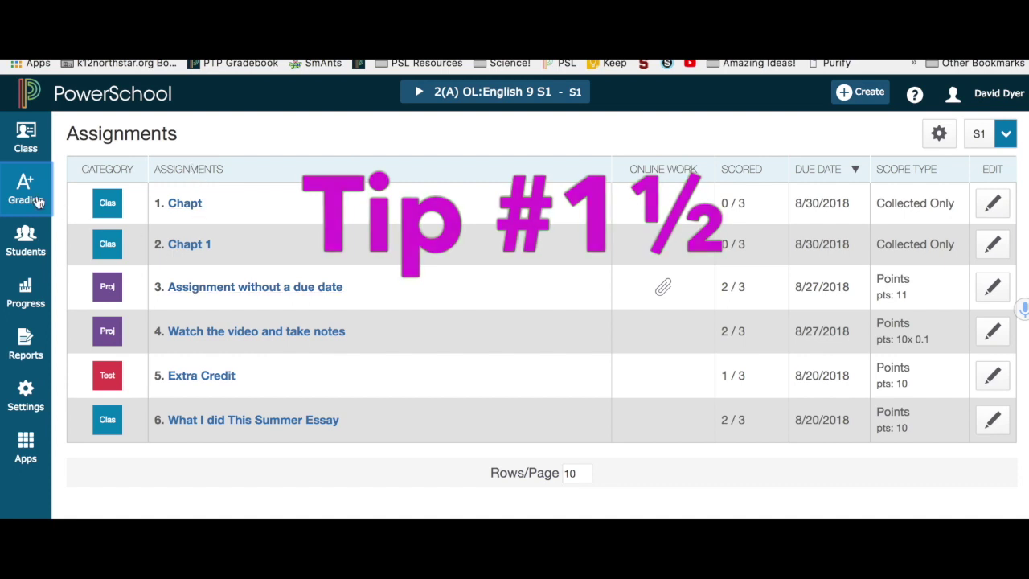
click(433, 95)
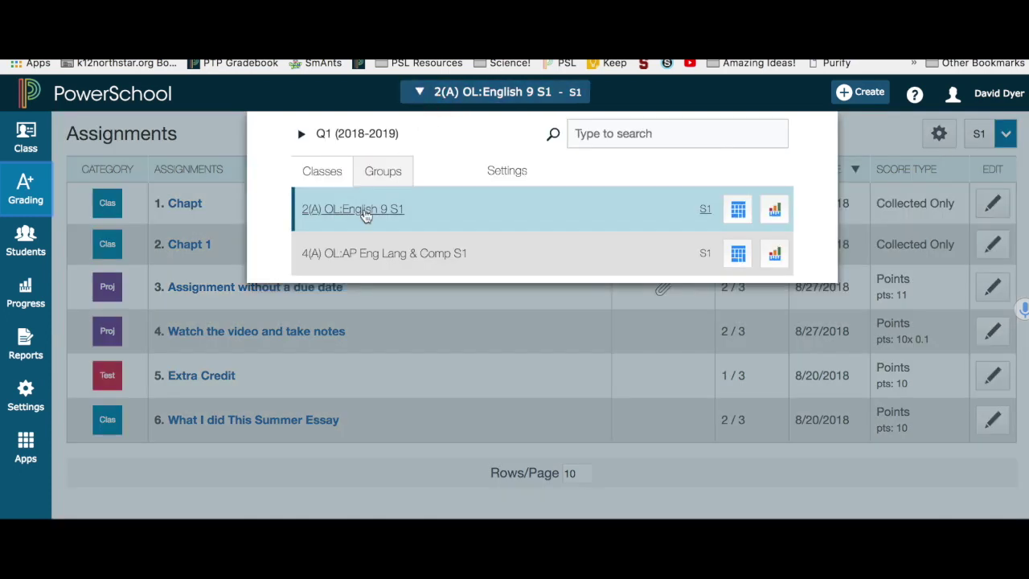
click(351, 255)
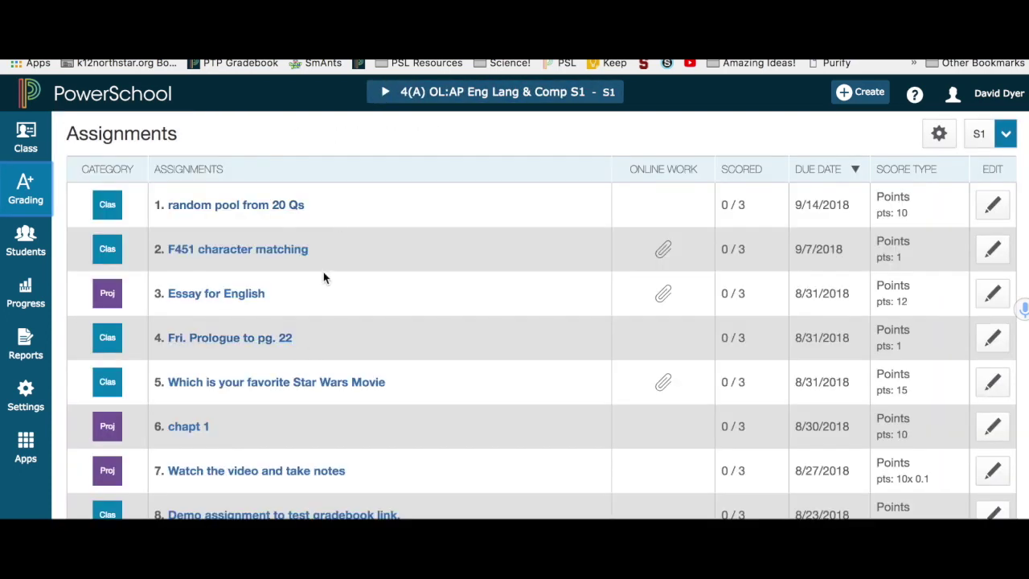
click(407, 94)
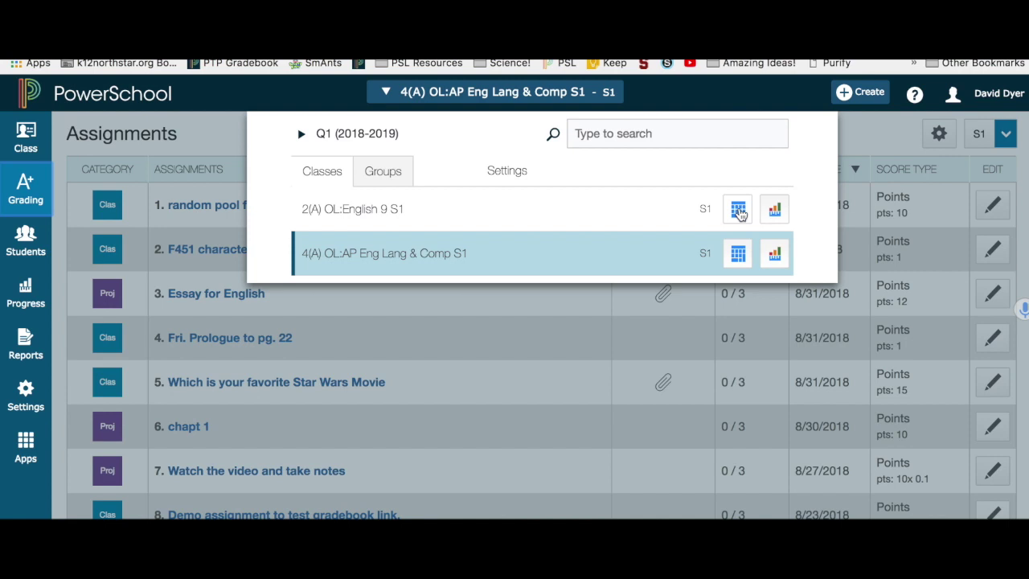
- Open the AP Eng Lang & Comp scoresheet showing 20 columns per page
click(738, 210)
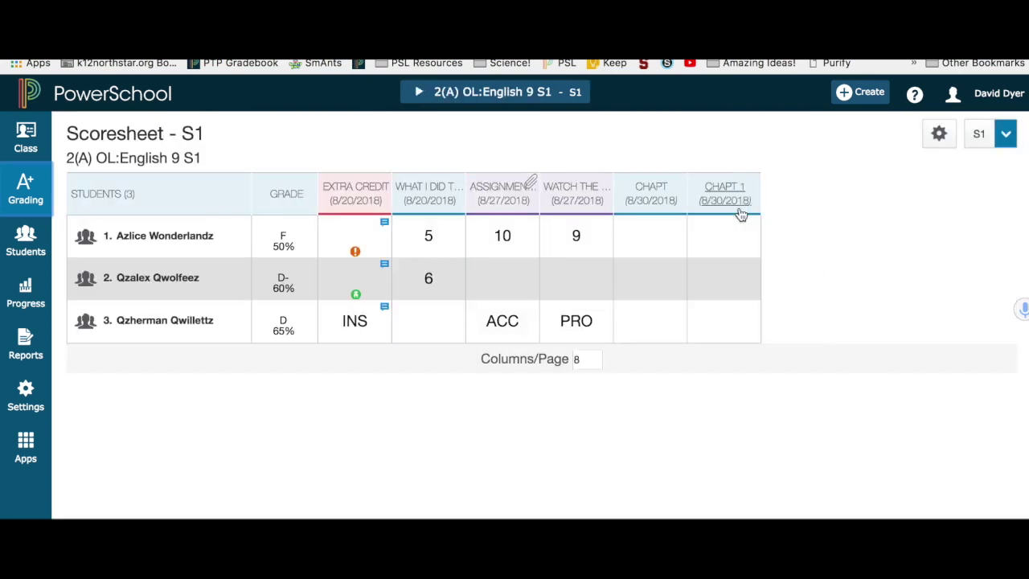
click(545, 94)
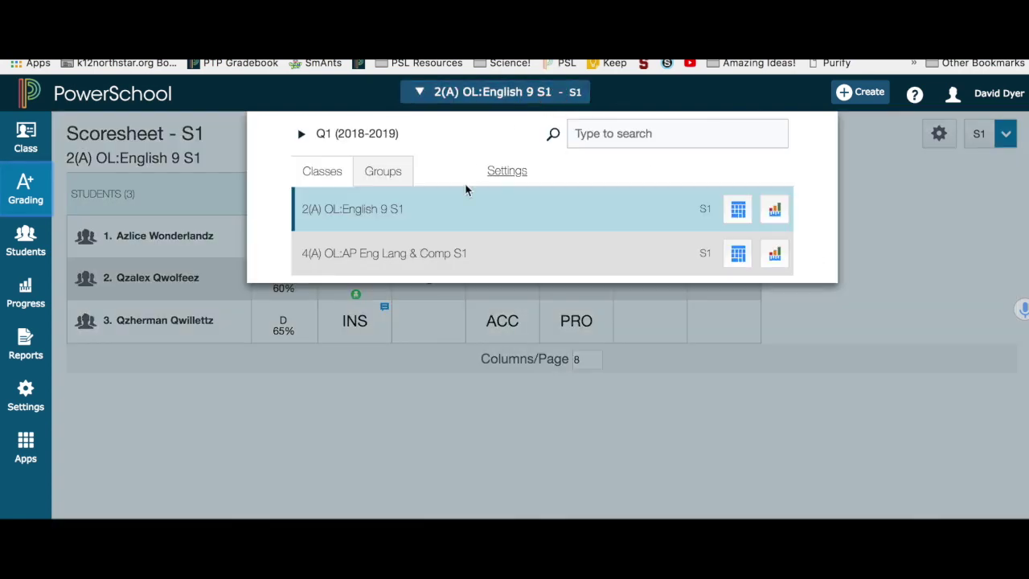
click(446, 254)
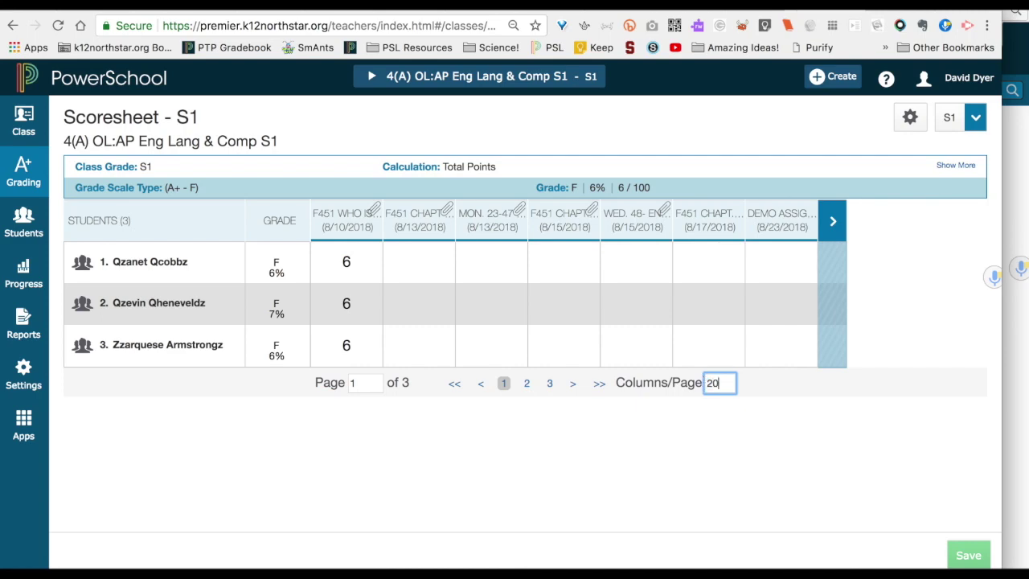
key(Return)
- Enter a score of 7 for each student on F451 Chapt. 1 Mildred and Clarisse and save
click(420, 268)
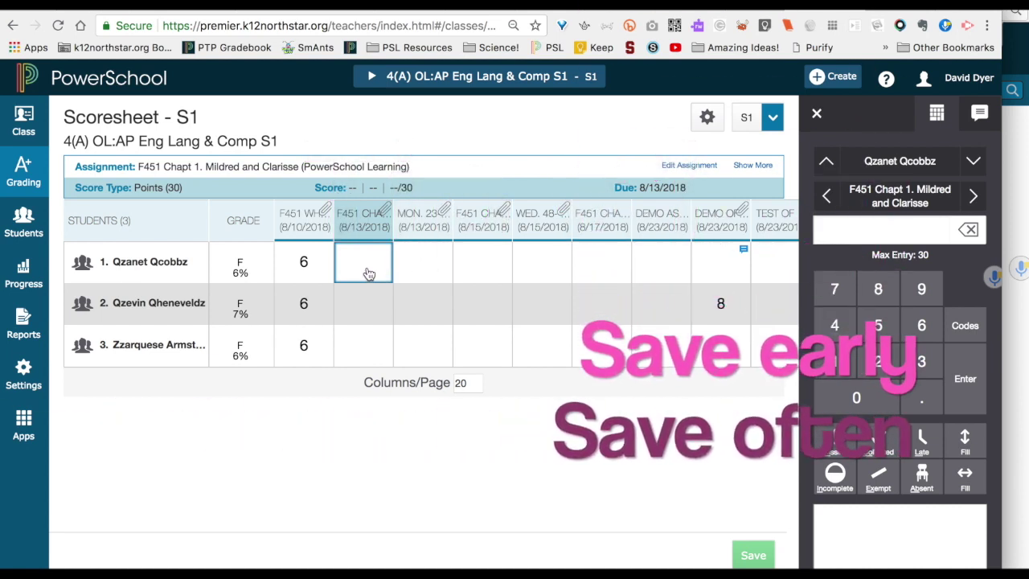
text(7)
key(Return)
text(7)
key(Return)
text(7)
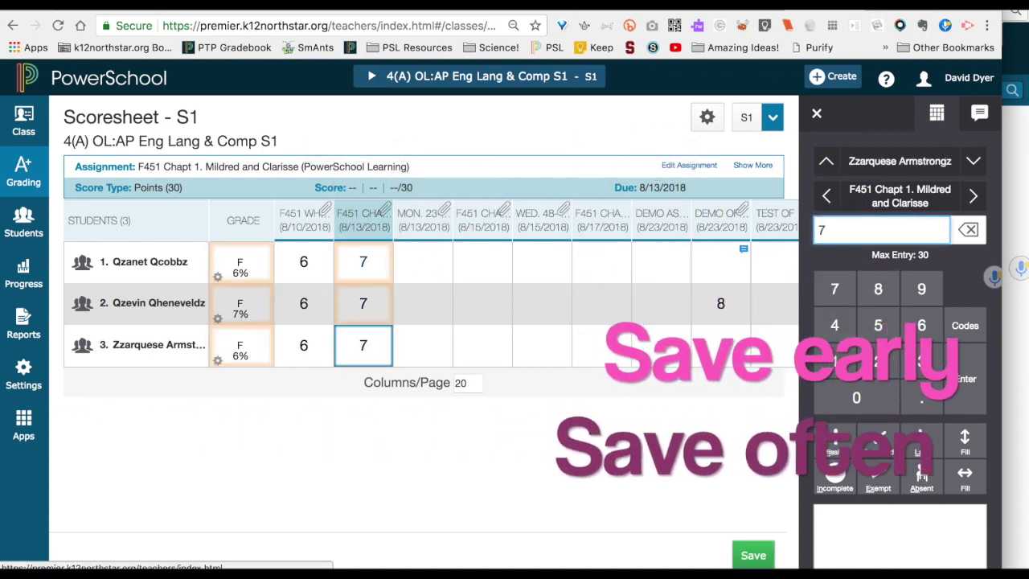
click(416, 269)
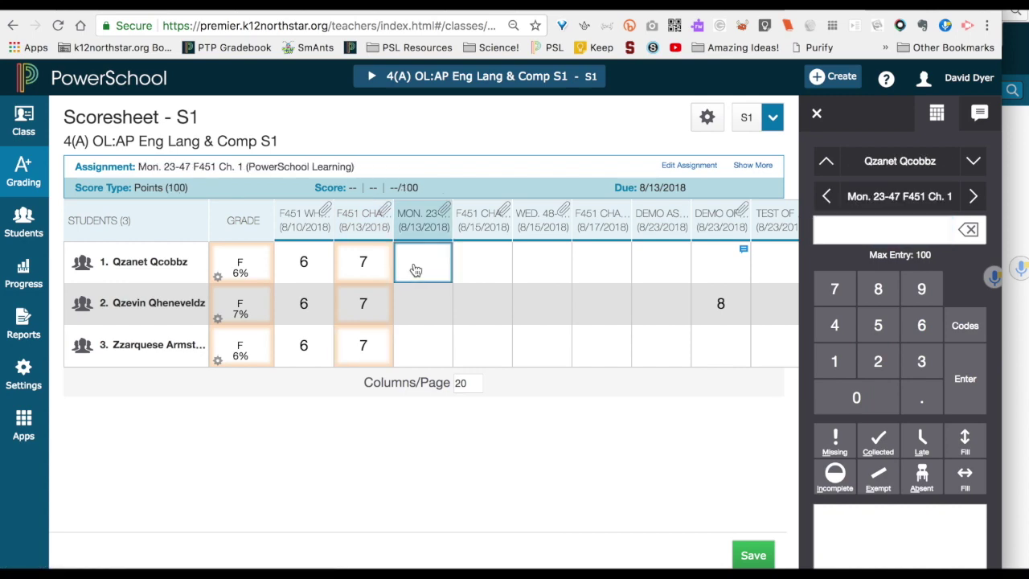
click(754, 556)
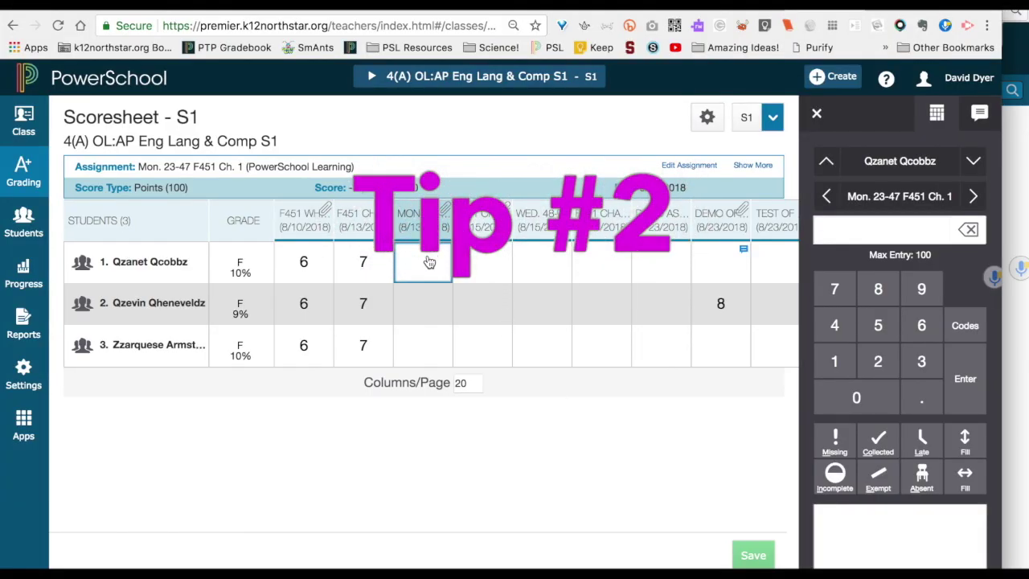
- Flag the first student's Mon. 23-47 score Missing and Absent with the wrestling-trip comment
click(428, 304)
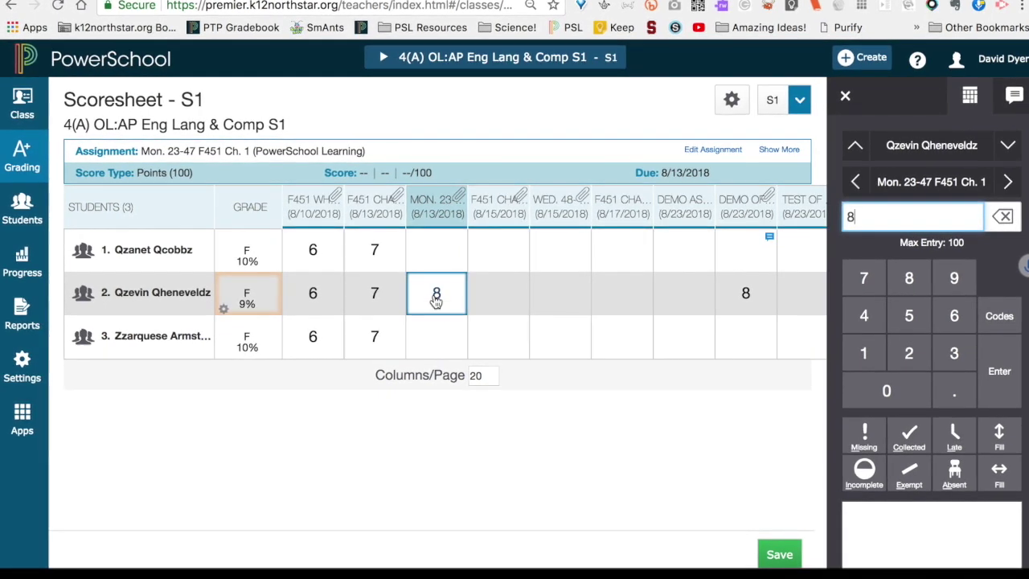
click(861, 431)
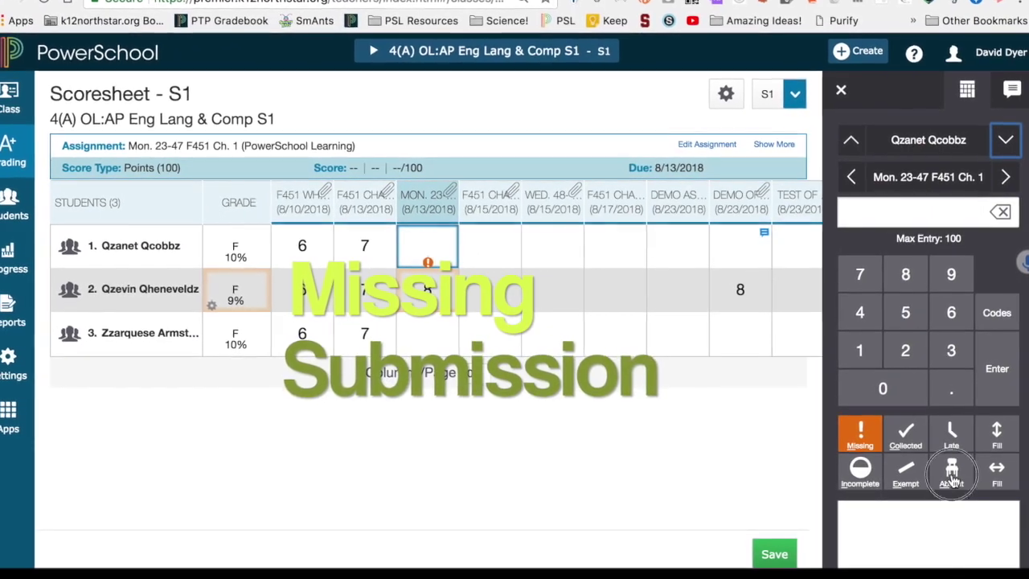
click(952, 474)
click(898, 514)
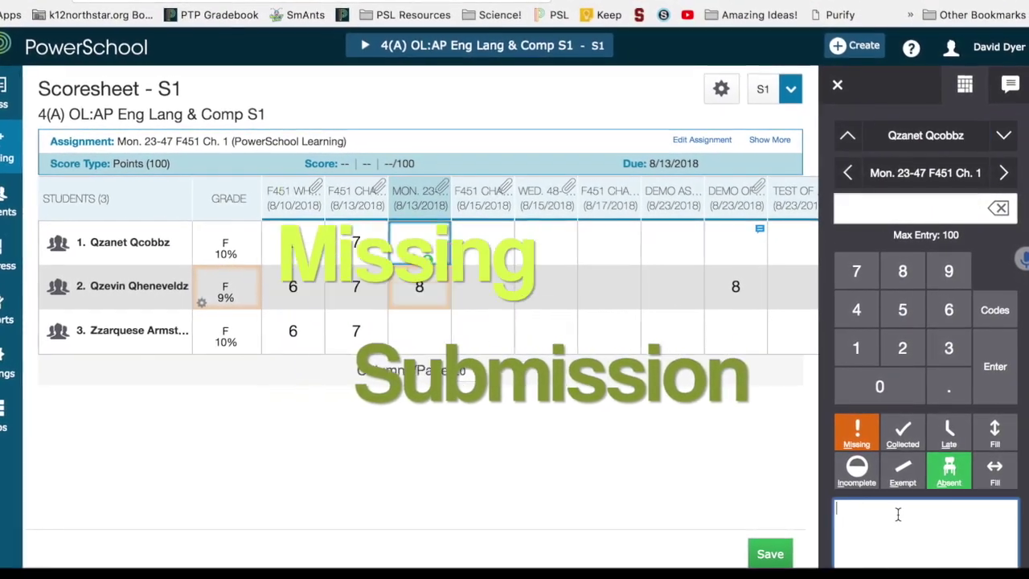
text(Wrestling Trip. Please see Power School Learning and view the slides.)
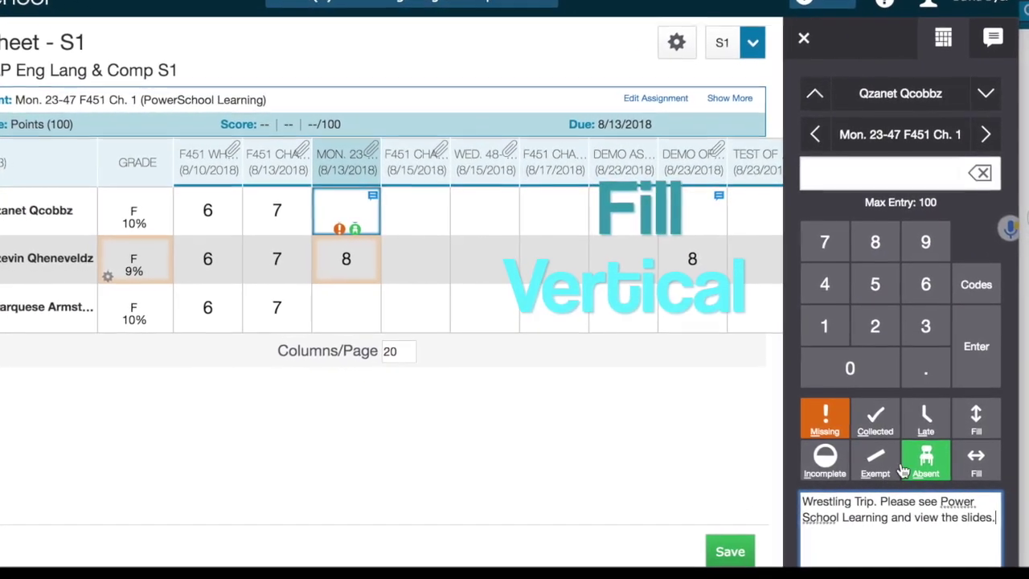
click(971, 414)
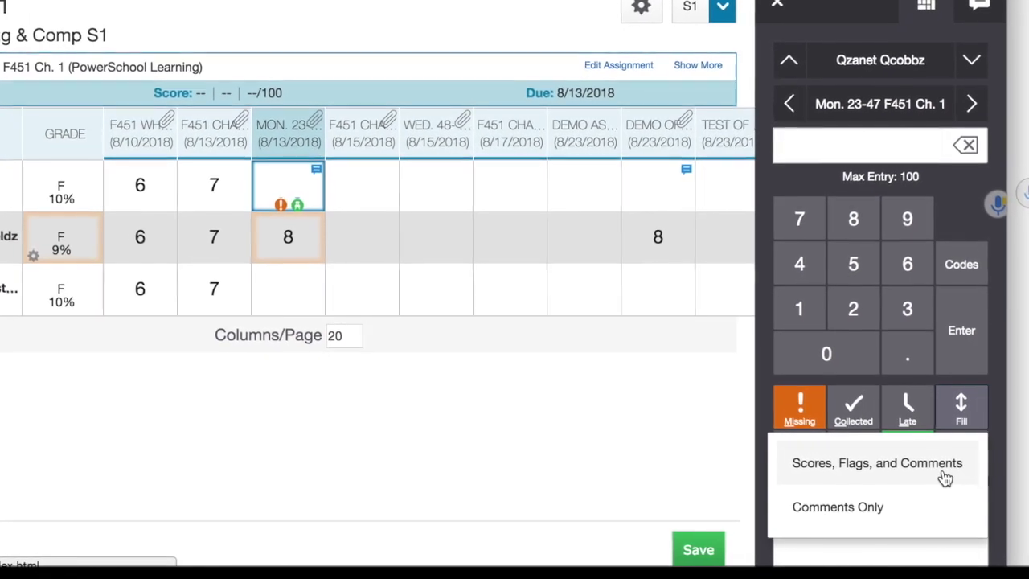
- Fill the Missing and Absent flags and wrestling-trip comment down the Mon. 23-47 column
click(882, 464)
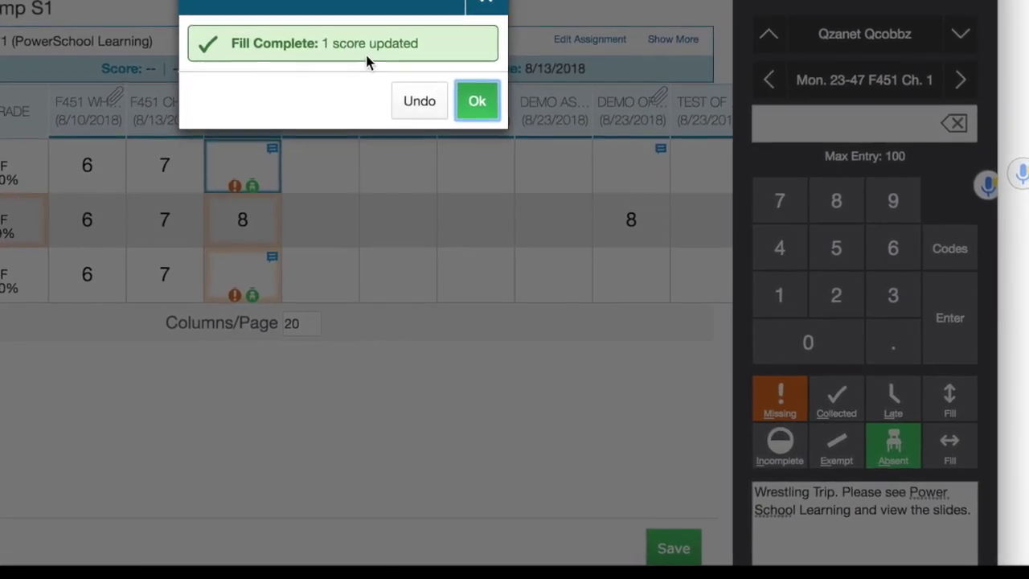
click(476, 99)
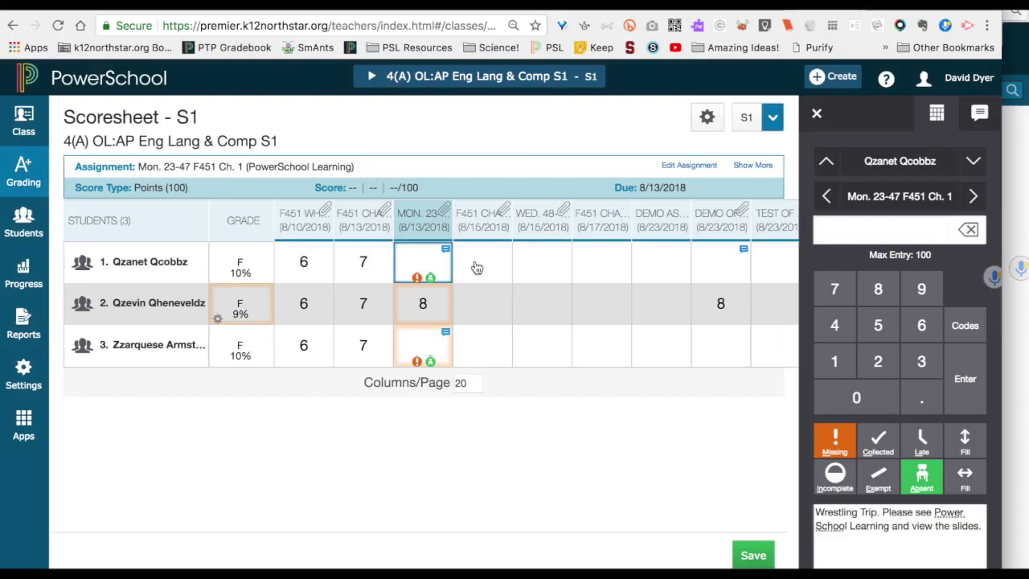
click(477, 268)
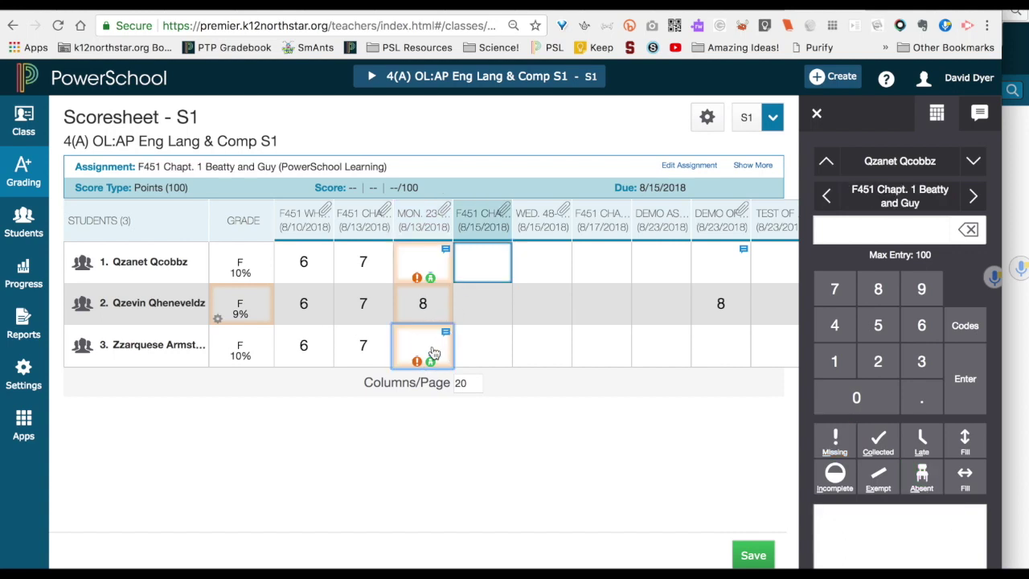
- Delete the third student's Mon. 23-47 comment and turn off its Missing and Absent flags
click(434, 354)
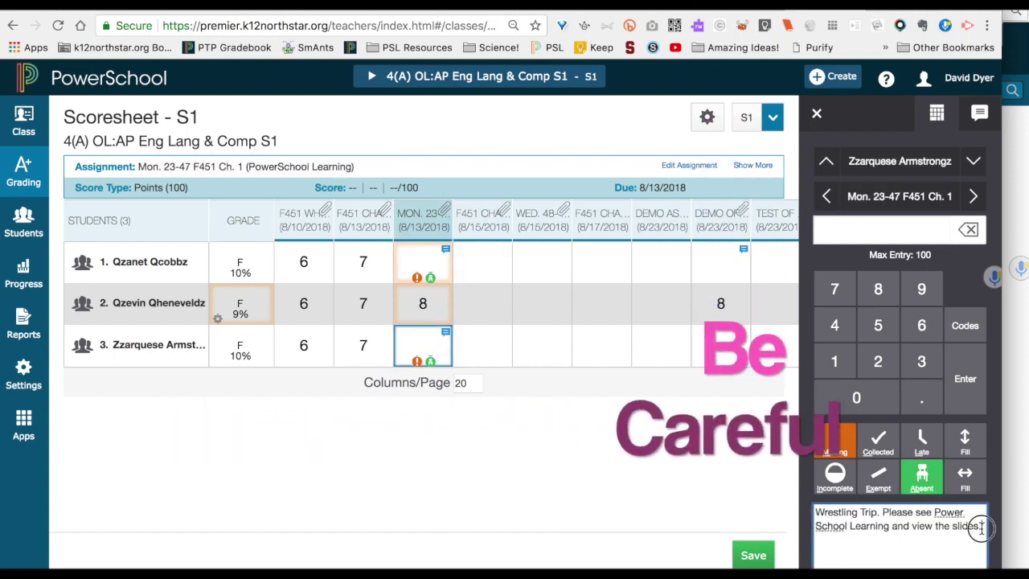
triple_click(981, 526)
key(BackSpace)
click(836, 442)
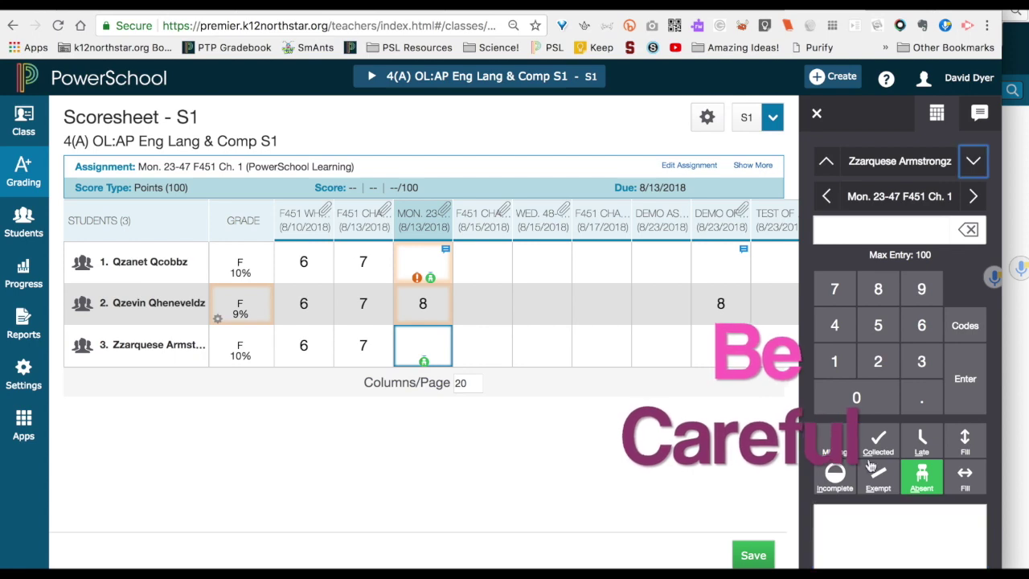
click(921, 474)
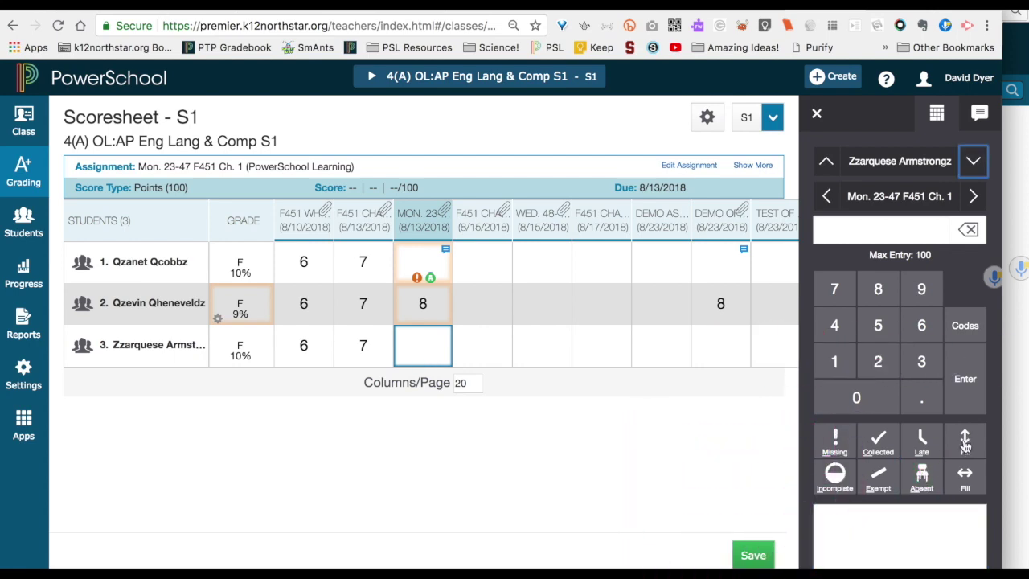
- Fill the blank entry down the Mon. 23-47 column, clearing every student's score
click(965, 440)
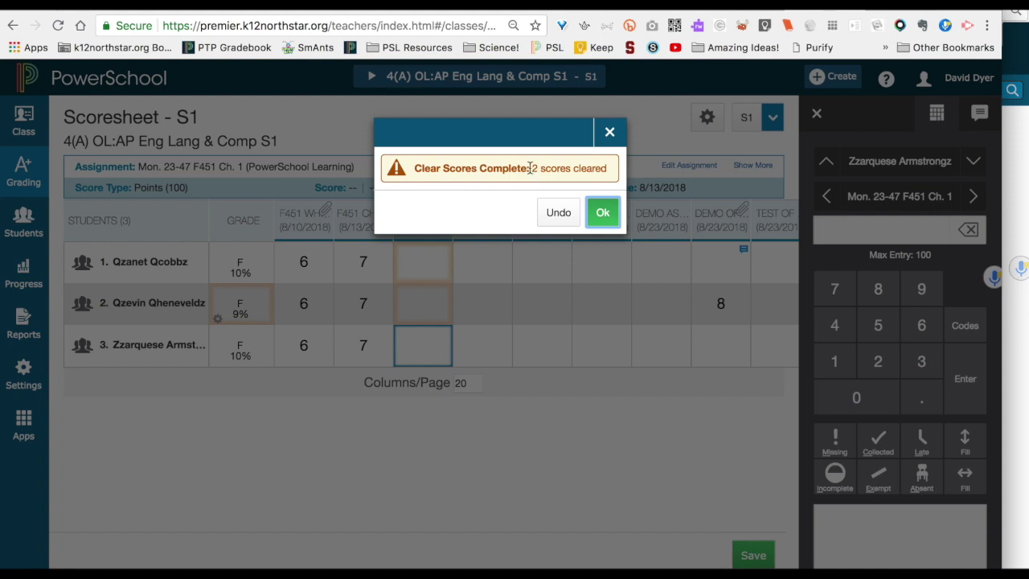
drag(541, 168, 571, 168)
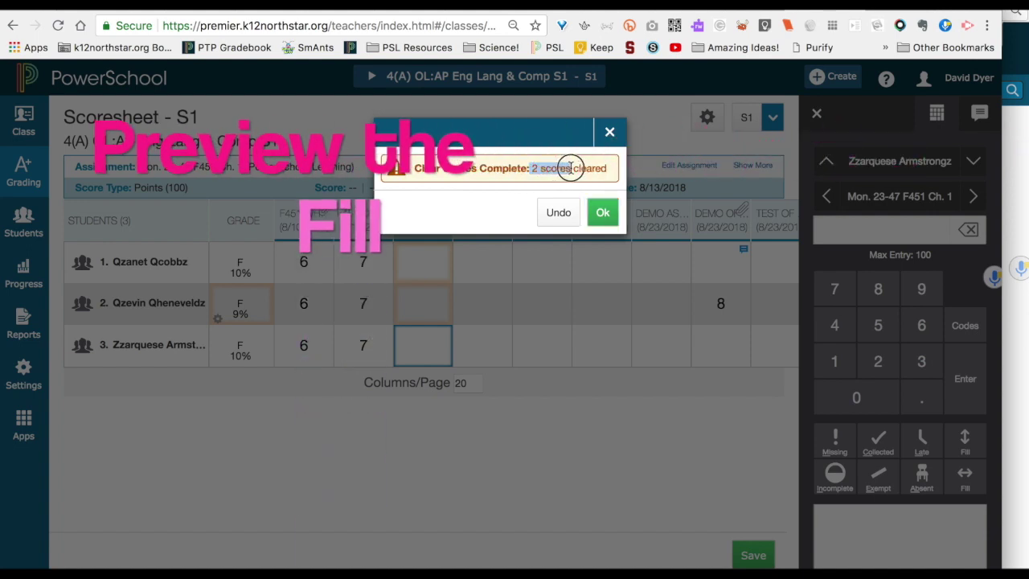
click(559, 213)
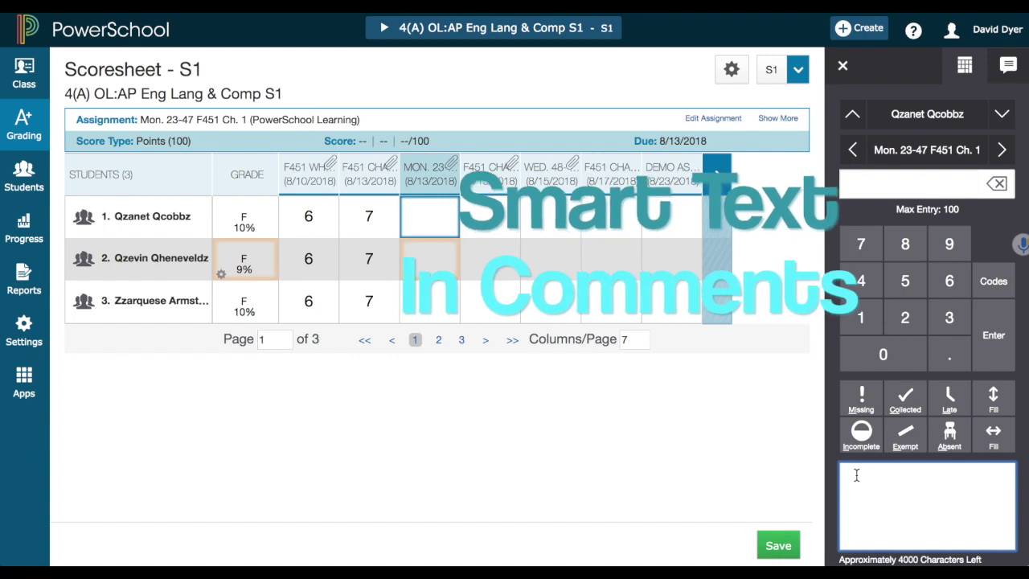
- Fill the turned-in-on-time comment to all students' Mon. 23-47 cells using Smart Text
text(Qzanet turned in her work on time. Thanks. Grammar: Spelling: Punctuation:)
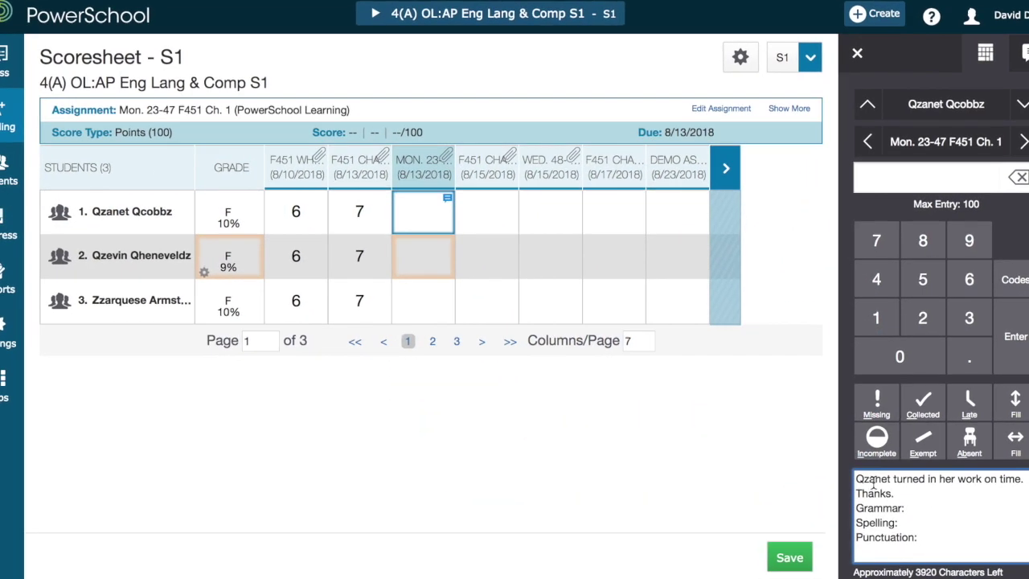
click(1011, 394)
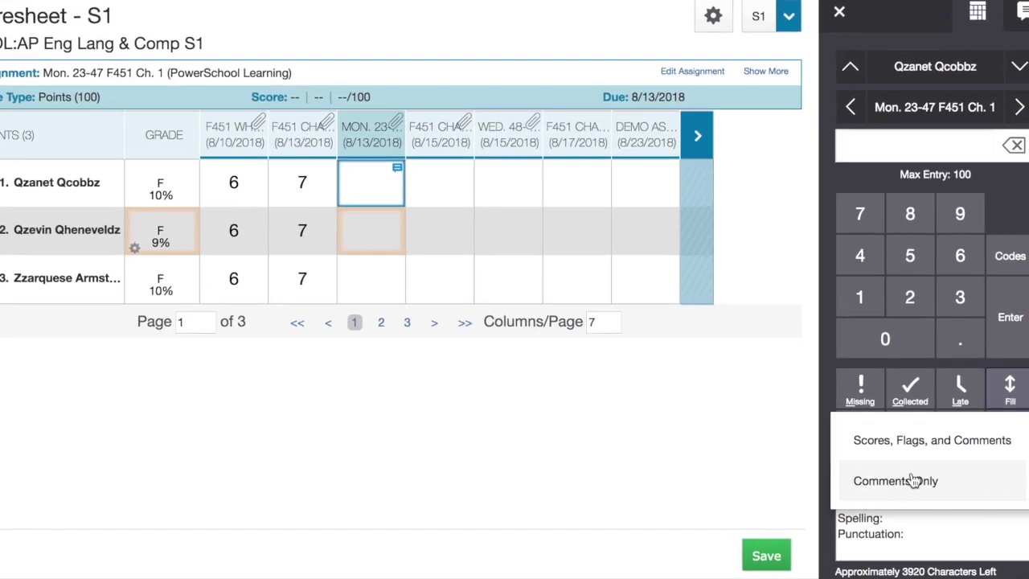
click(906, 479)
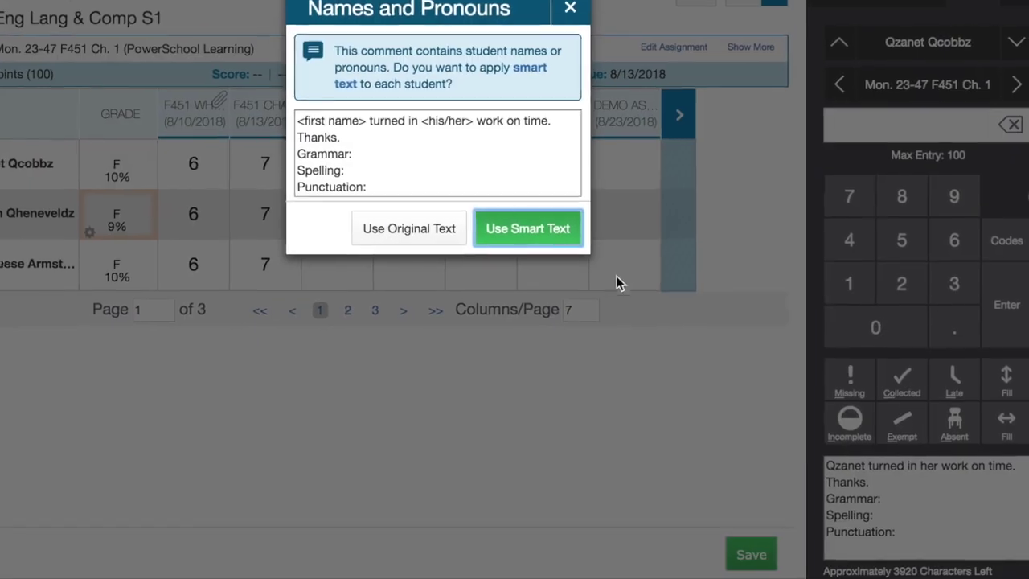
drag(349, 110, 278, 111)
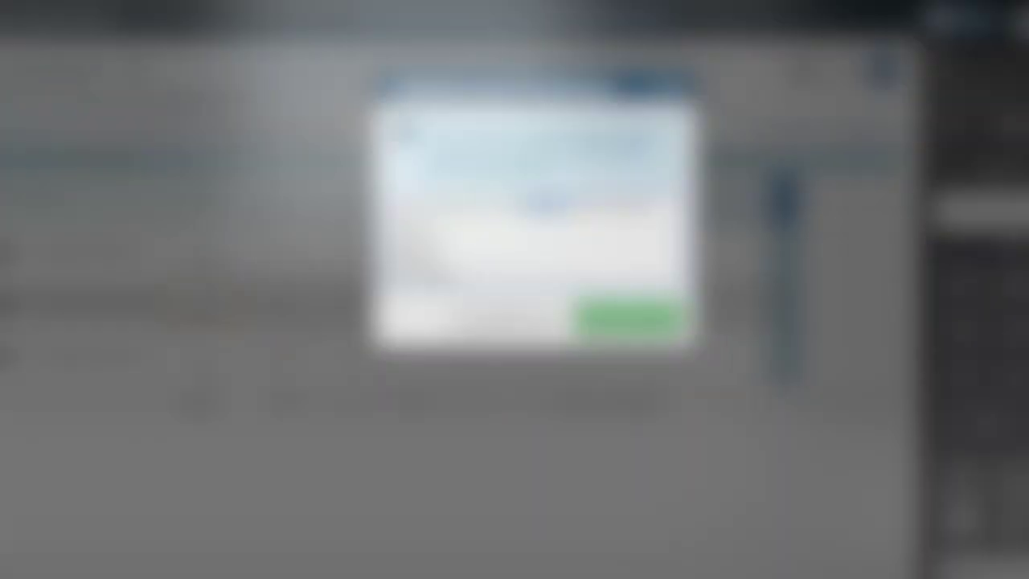
drag(442, 97, 387, 97)
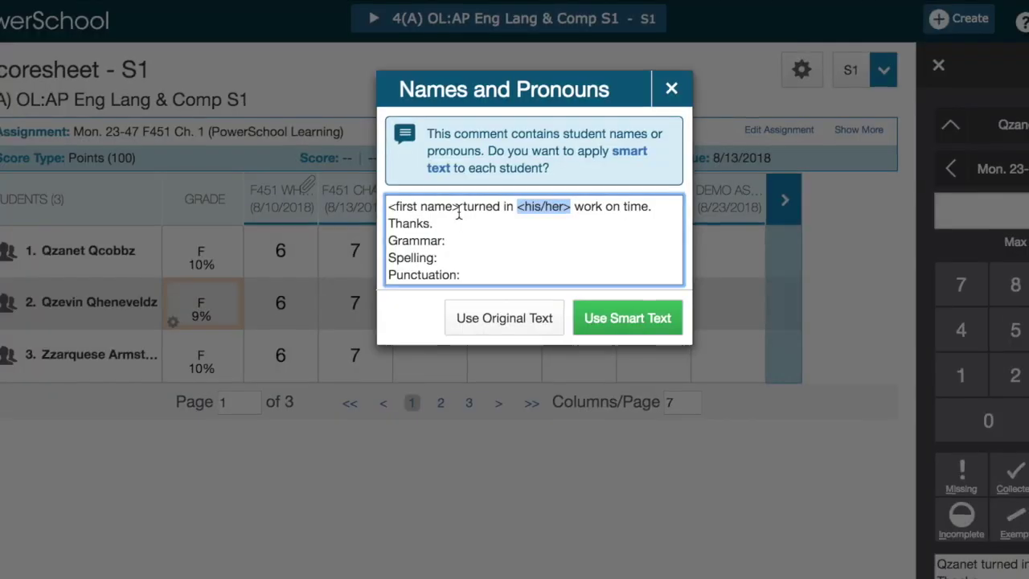
drag(458, 211, 394, 202)
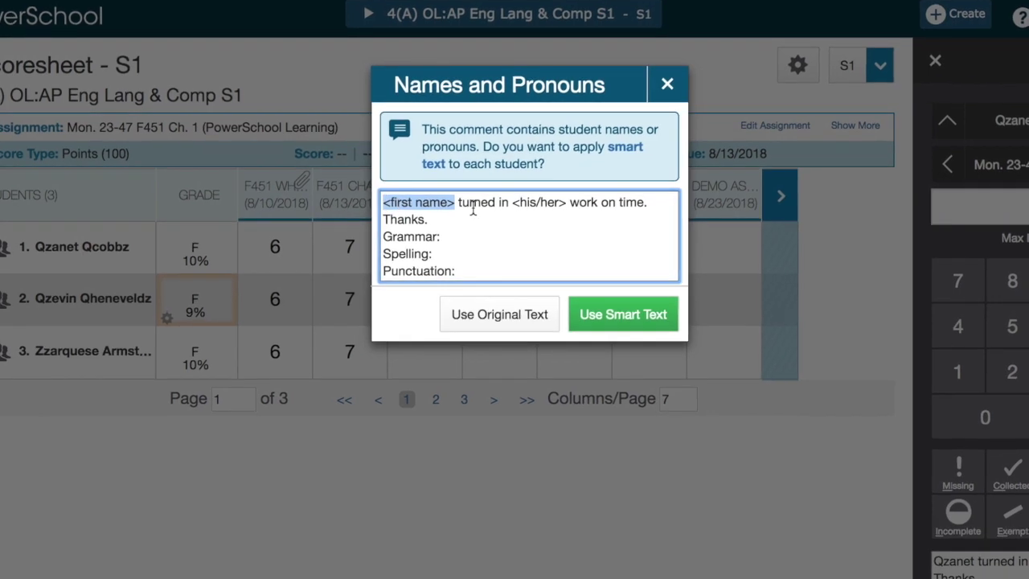
drag(508, 203, 565, 201)
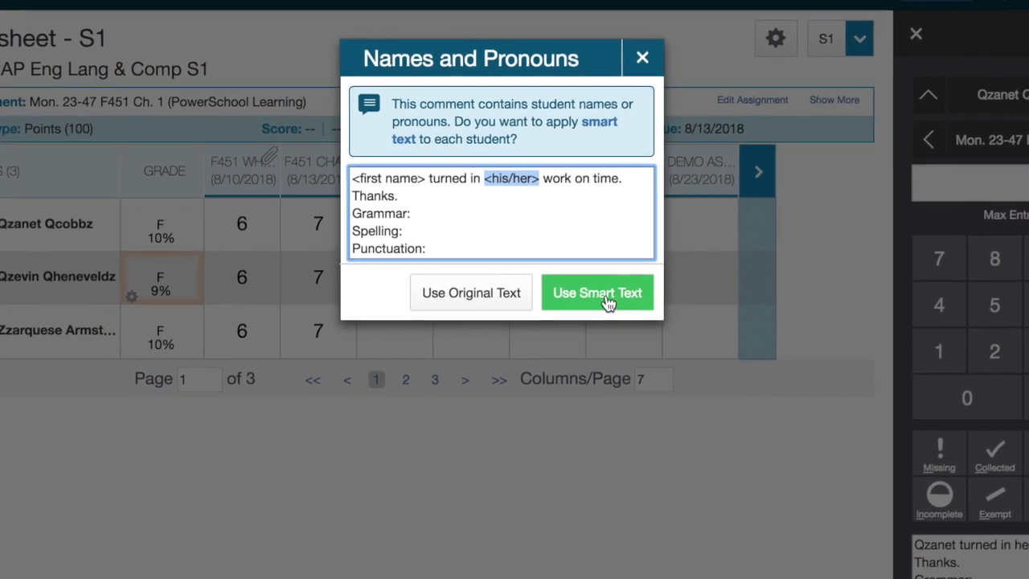
click(593, 294)
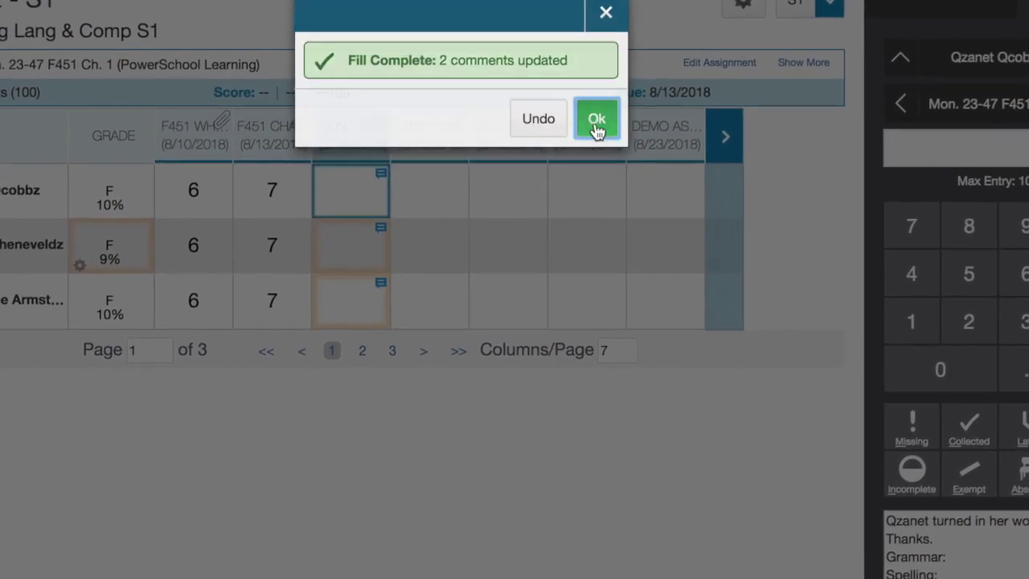
click(609, 143)
click(345, 238)
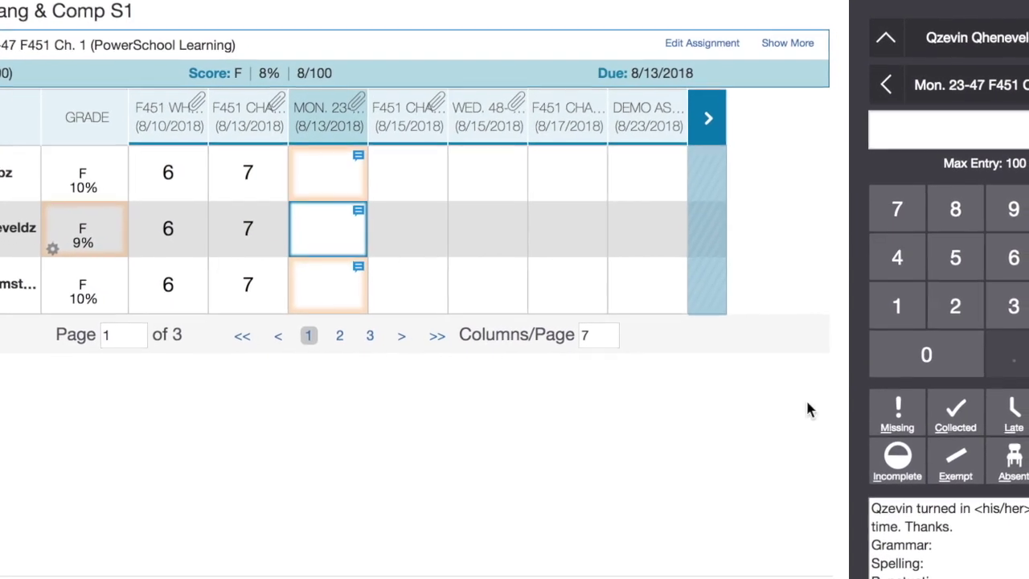
- Edit the second student's comment to read 'her' with Grammar 5, Spelling 4, Punctuation 3
click(898, 510)
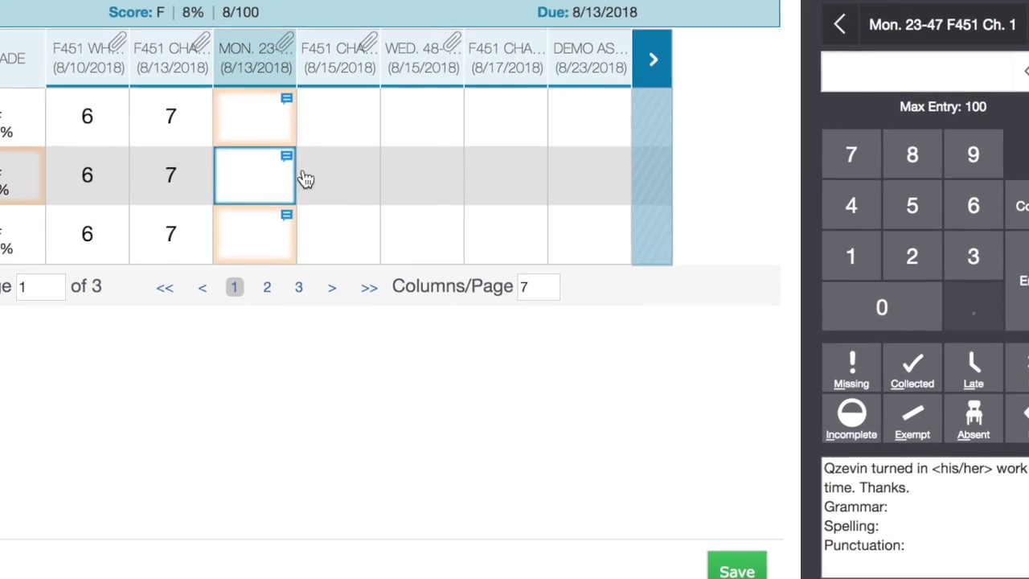
drag(982, 459, 919, 456)
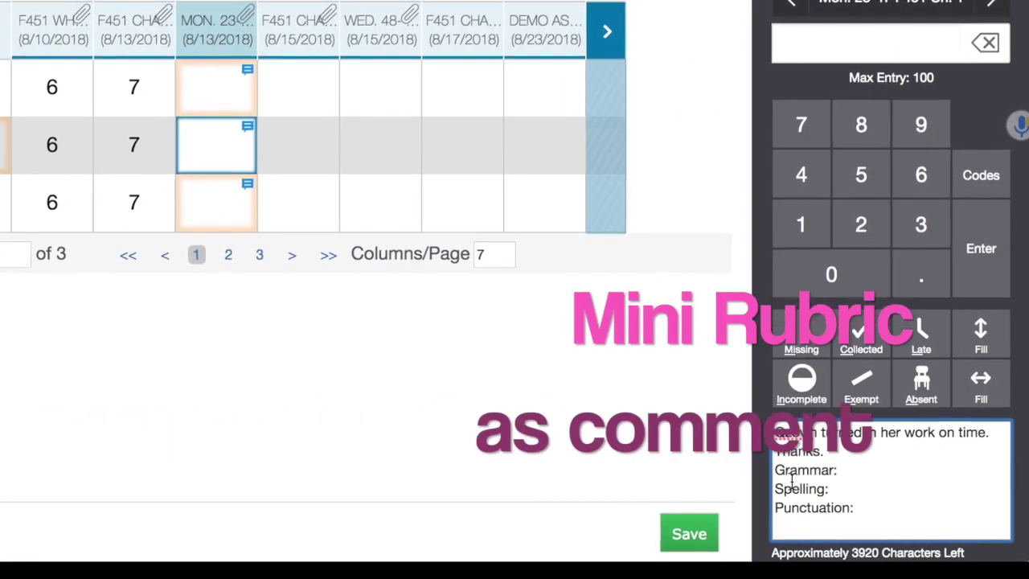
drag(776, 470, 853, 507)
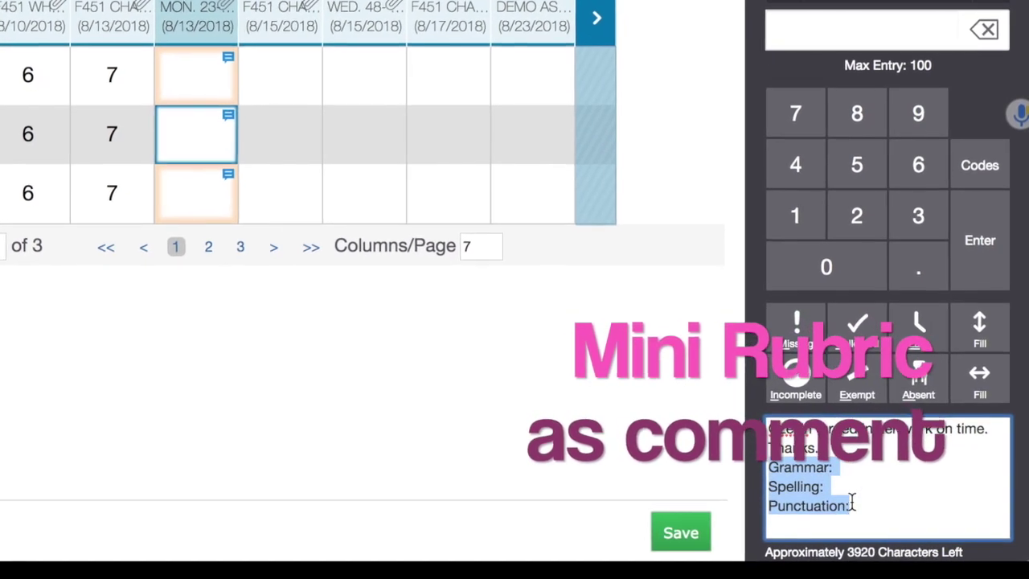
click(845, 468)
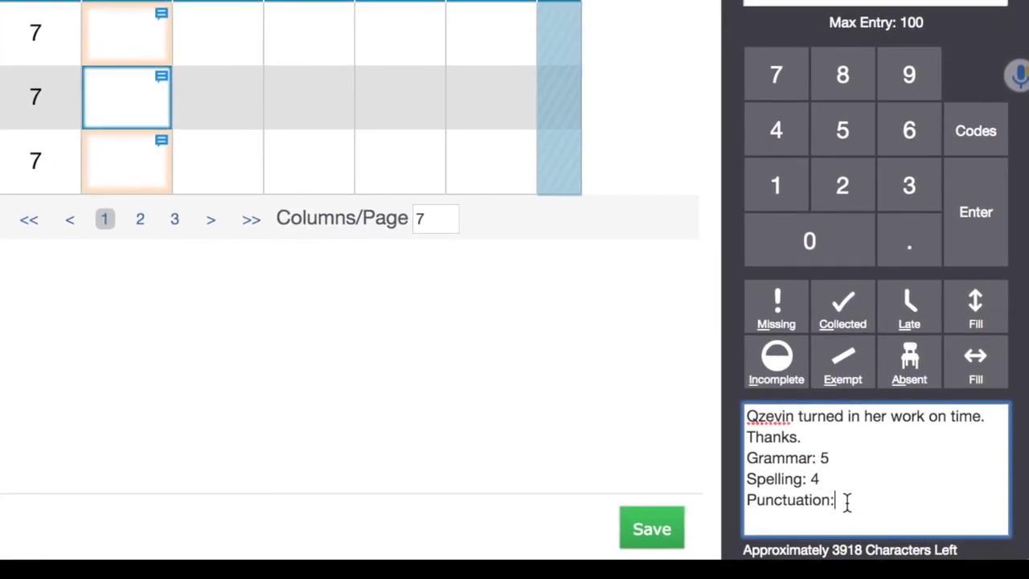
text(3)
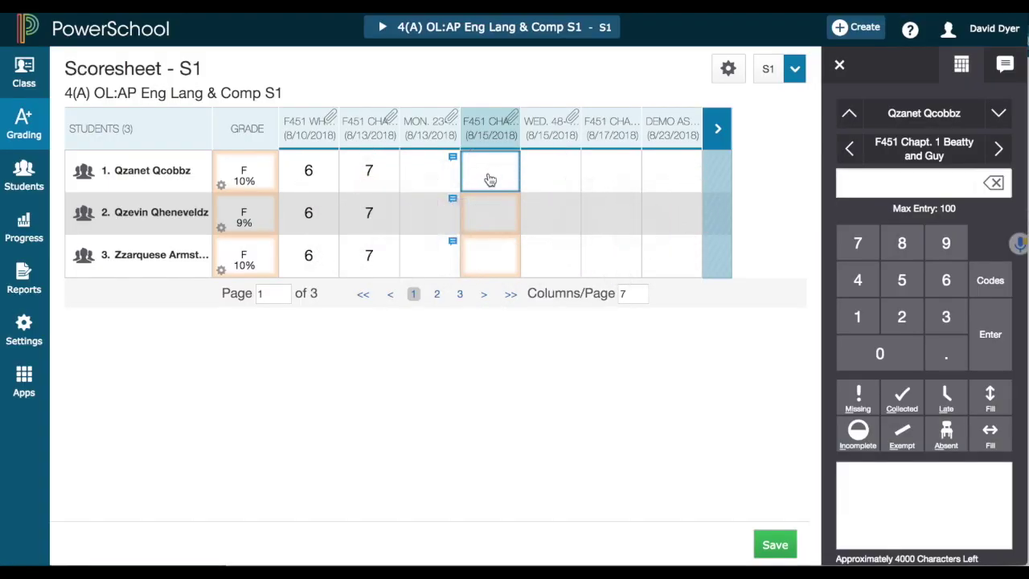
- Mark the three F451 Chapt. 1 Beatty and Guy entries Collected, Missing and Late using ., / and *
text(.)
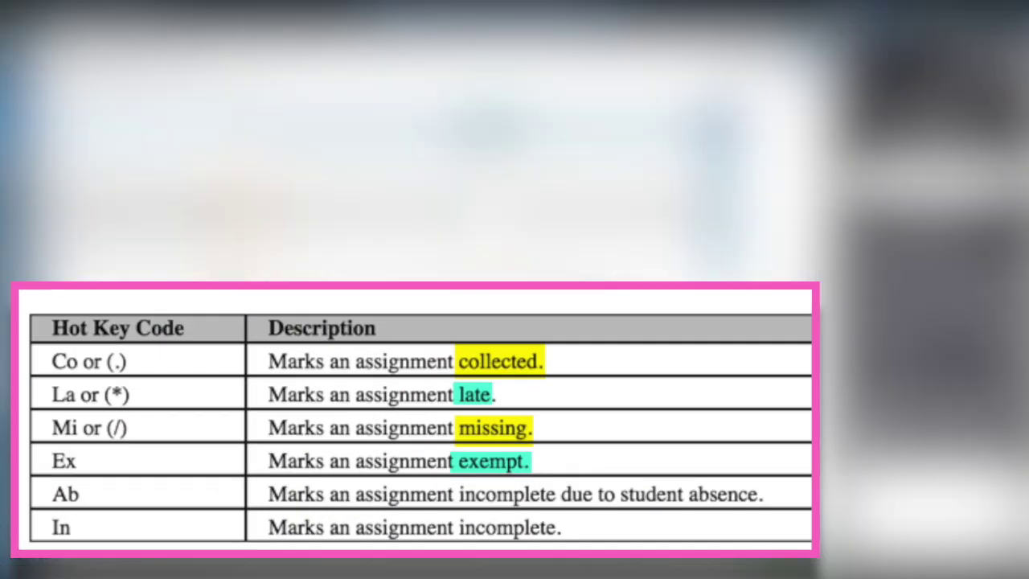
key(Return)
text(/)
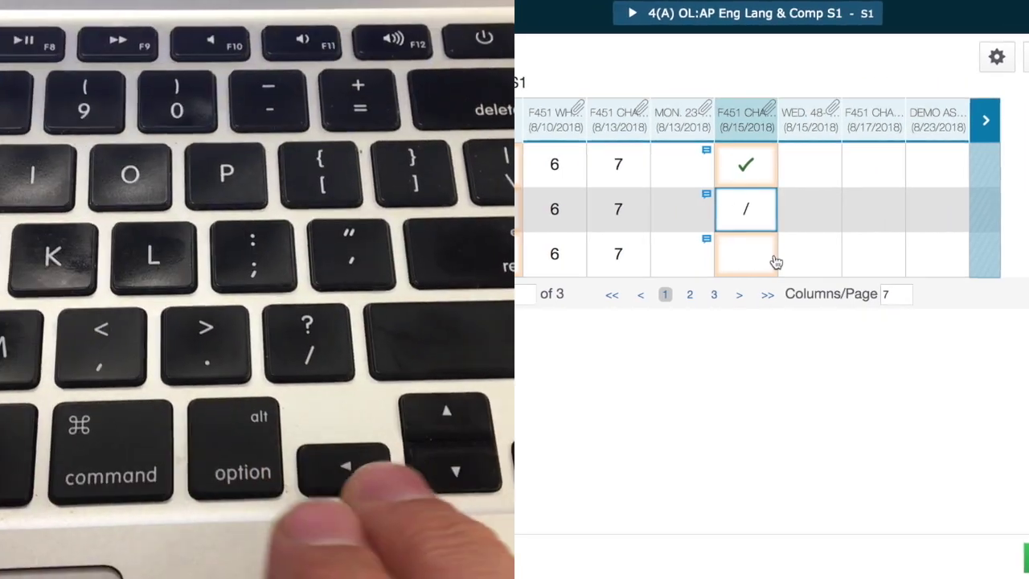
key(Down)
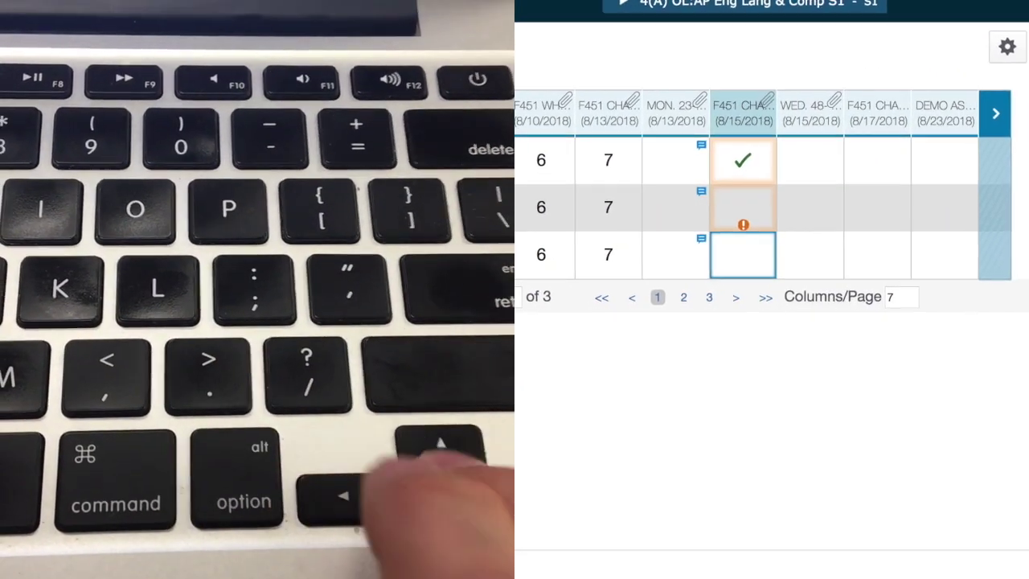
text(*)
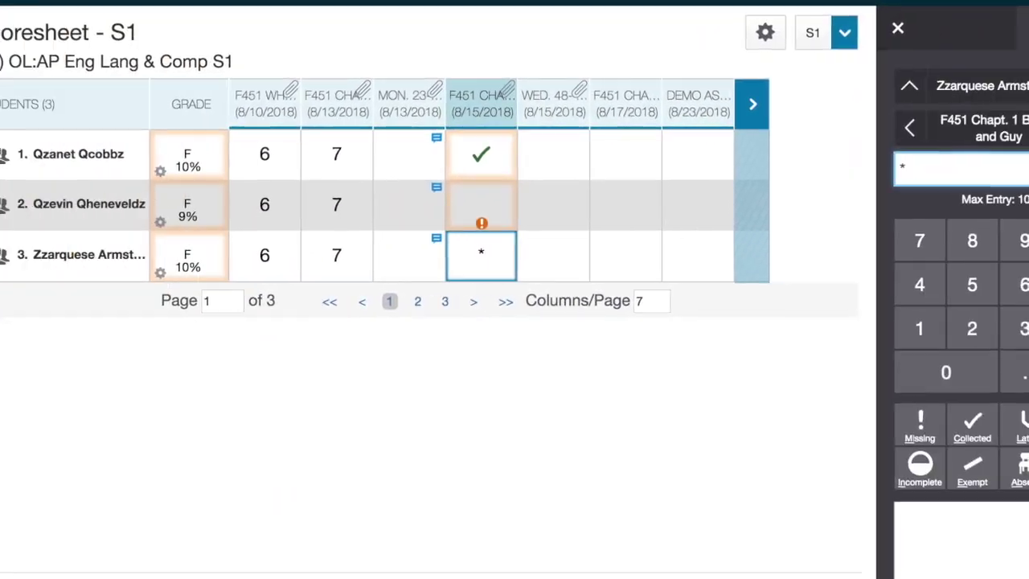
key(Right)
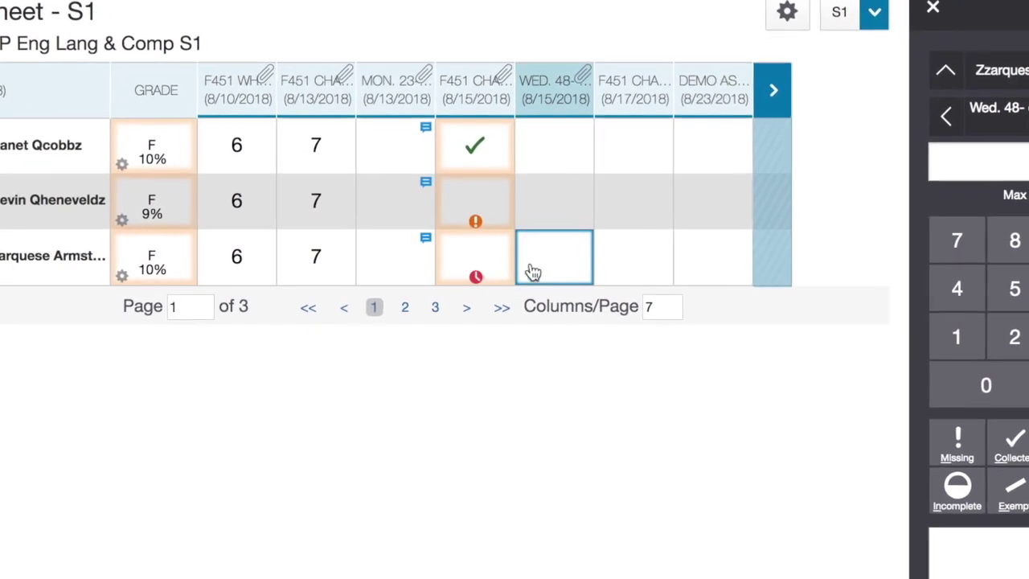
click(505, 265)
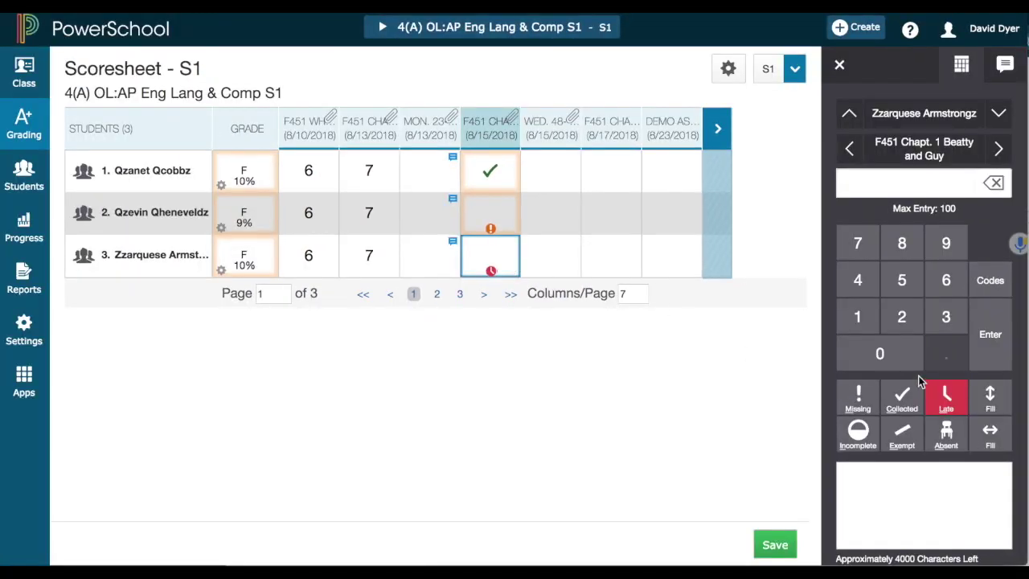
- Clear the Late and Missing flags and fill the first student's Collected mark down the F451 column
click(929, 400)
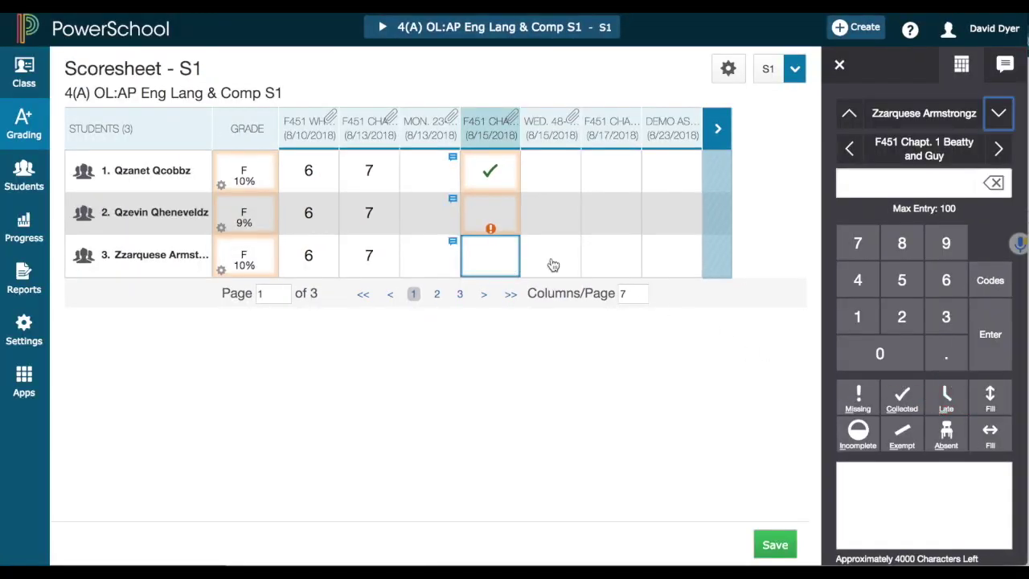
key(Up)
click(855, 389)
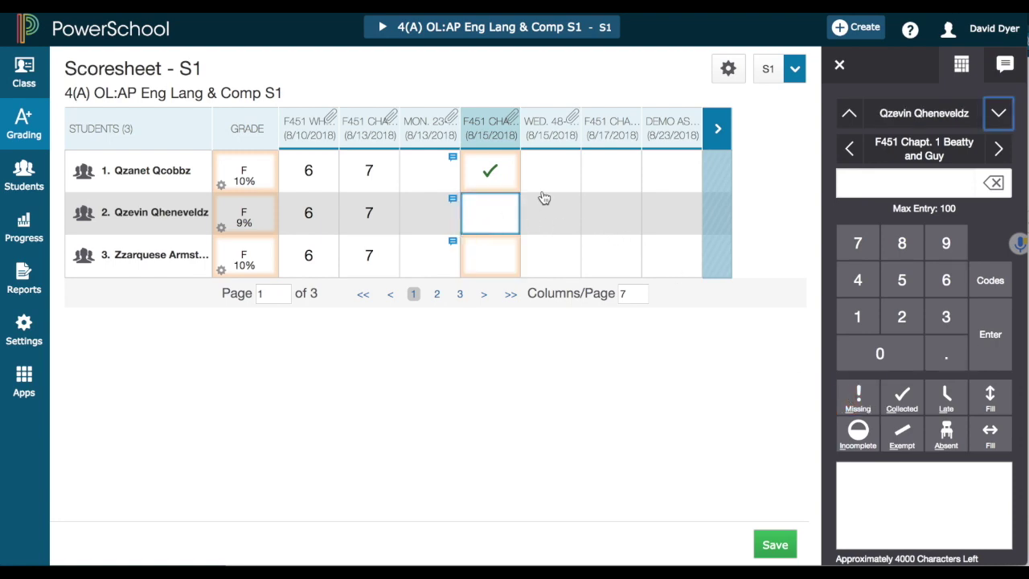
click(492, 177)
click(992, 402)
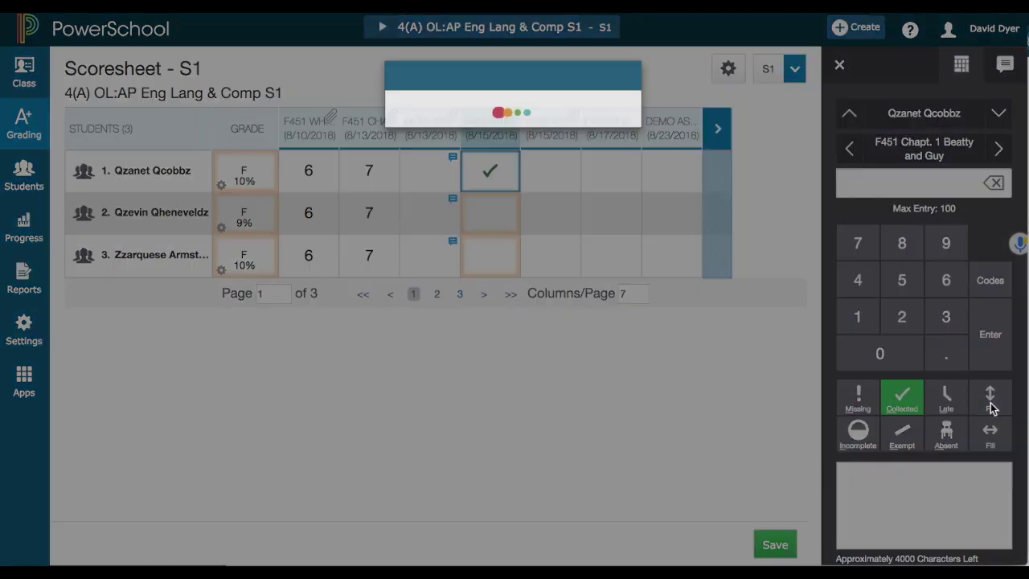
click(616, 166)
- Mark the third student's F451 Chapt. 1 entry Missing with /
click(498, 257)
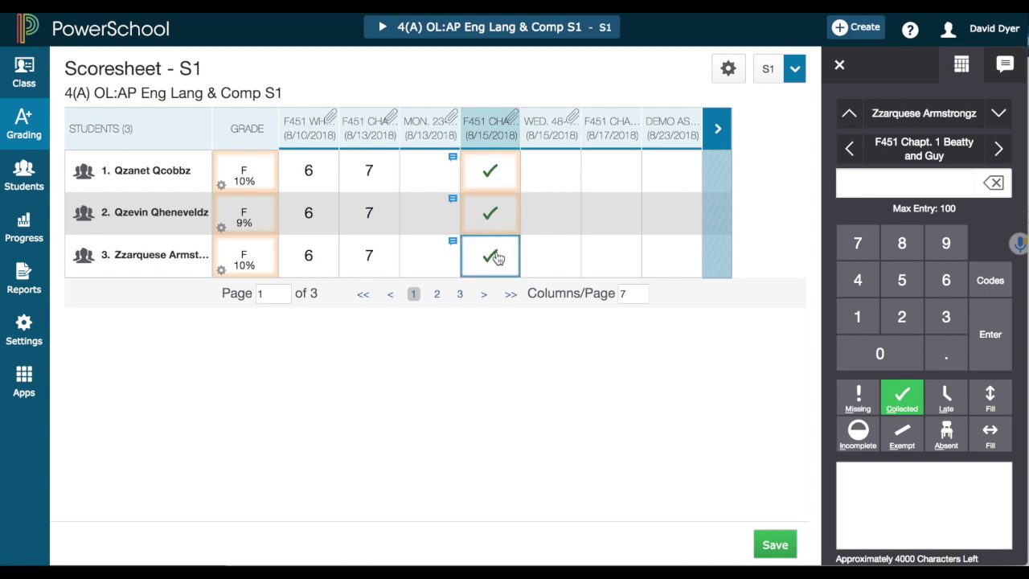
text(/)
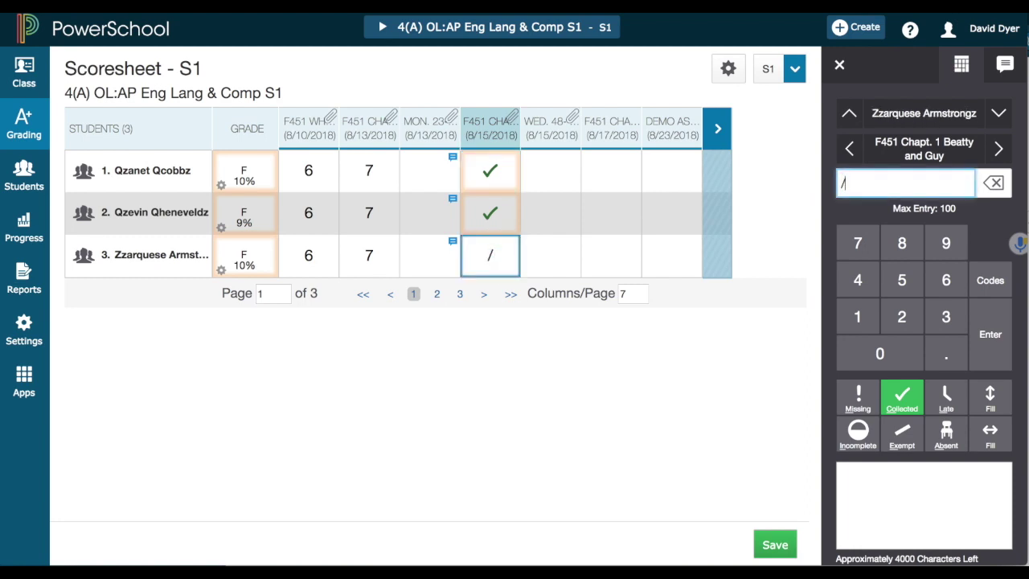
key(Tab)
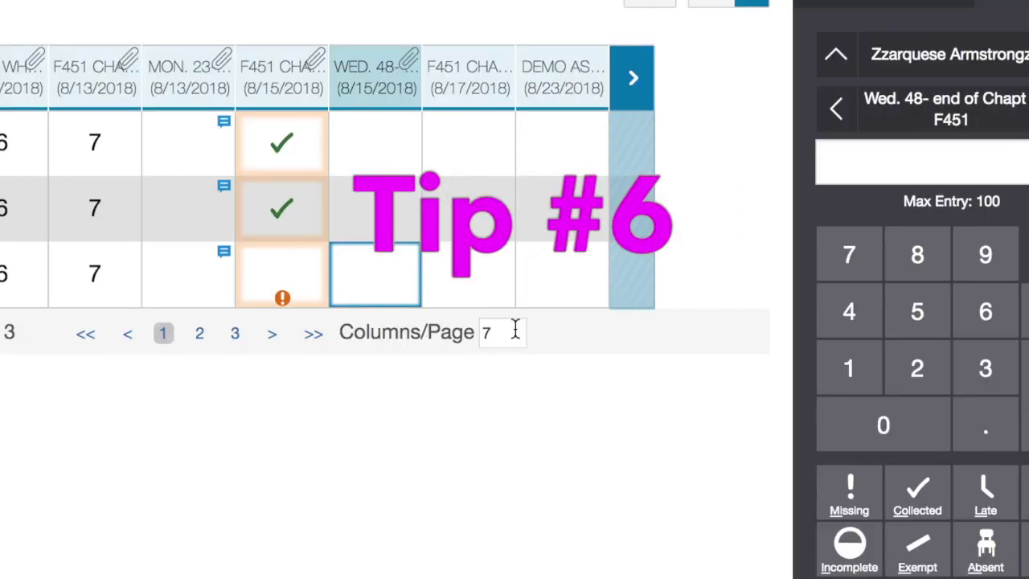
- Set the scoresheet to show 20 columns per page
drag(634, 294, 617, 297)
text(20)
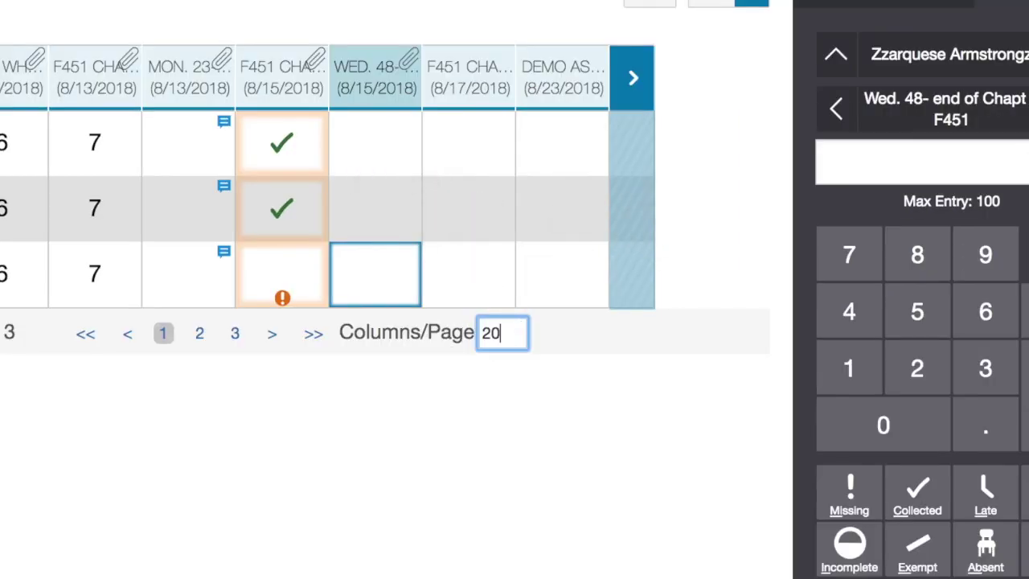
key(Return)
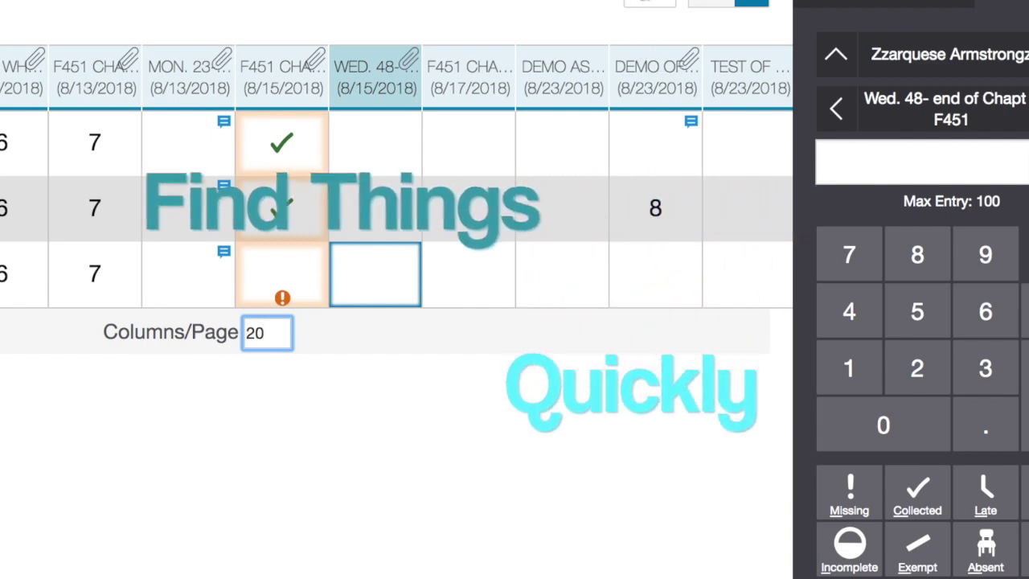
- Filter the scoresheet after trying a due date range, keeping only the Project category
click(647, 3)
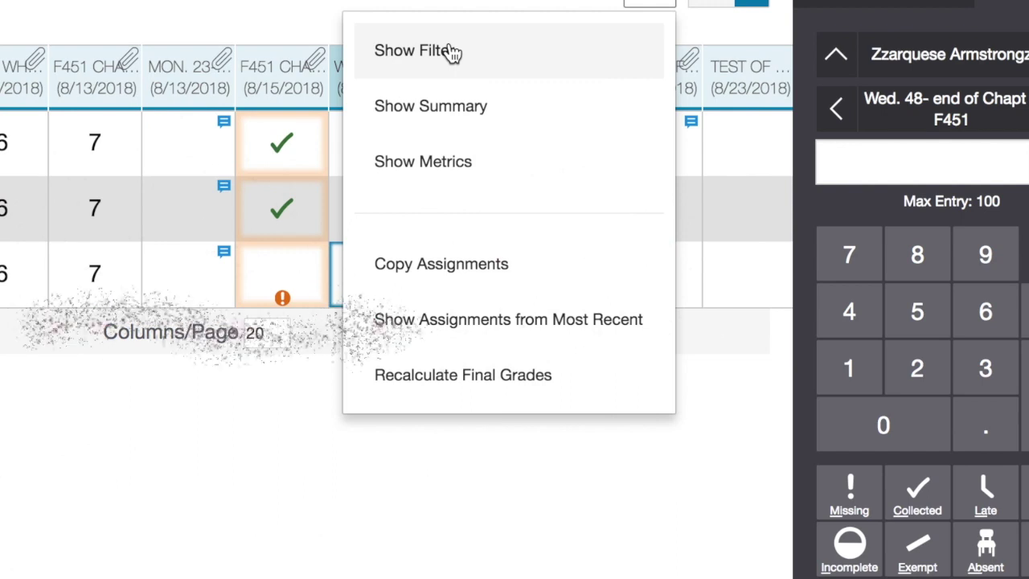
click(440, 53)
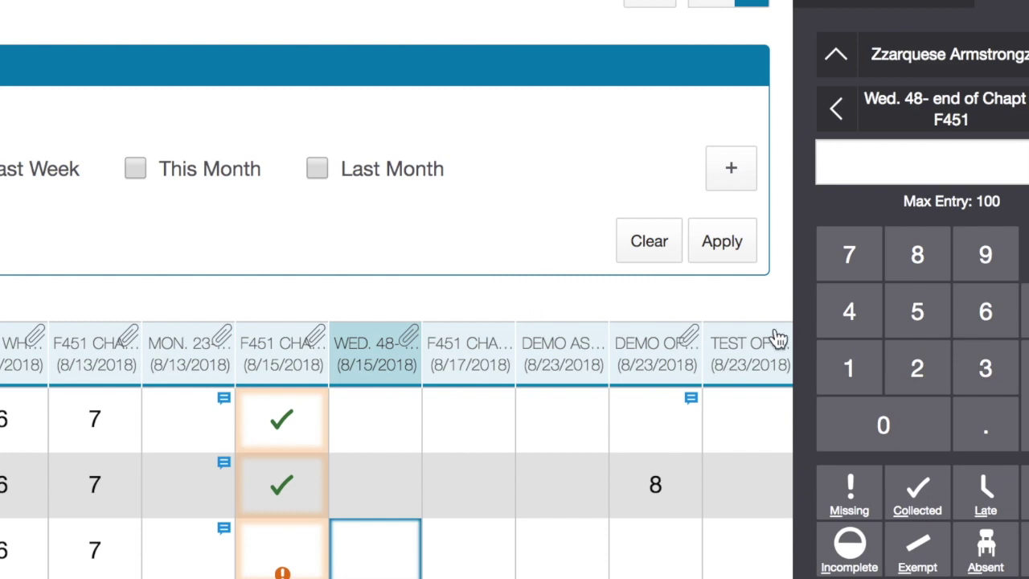
click(727, 246)
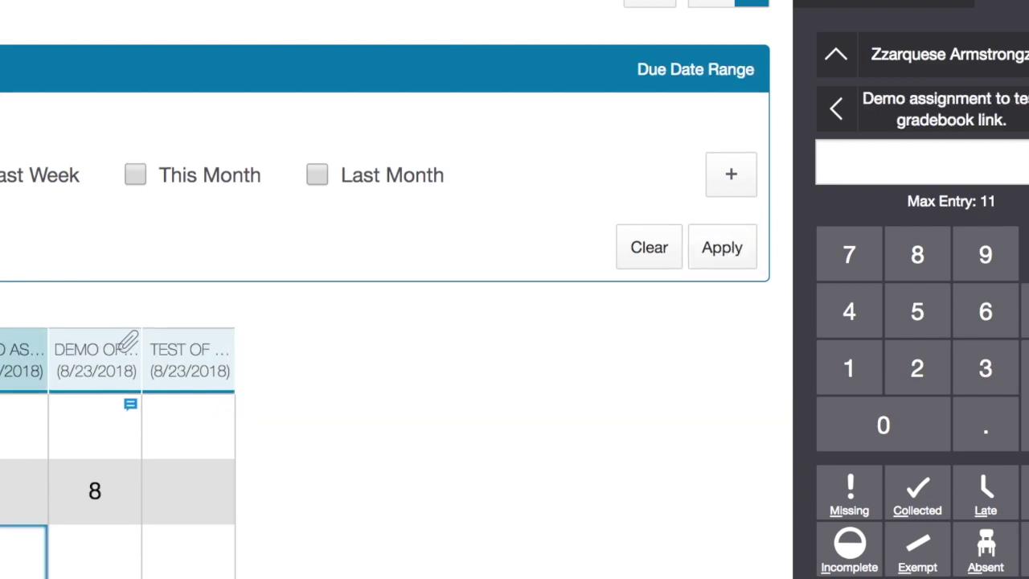
click(647, 259)
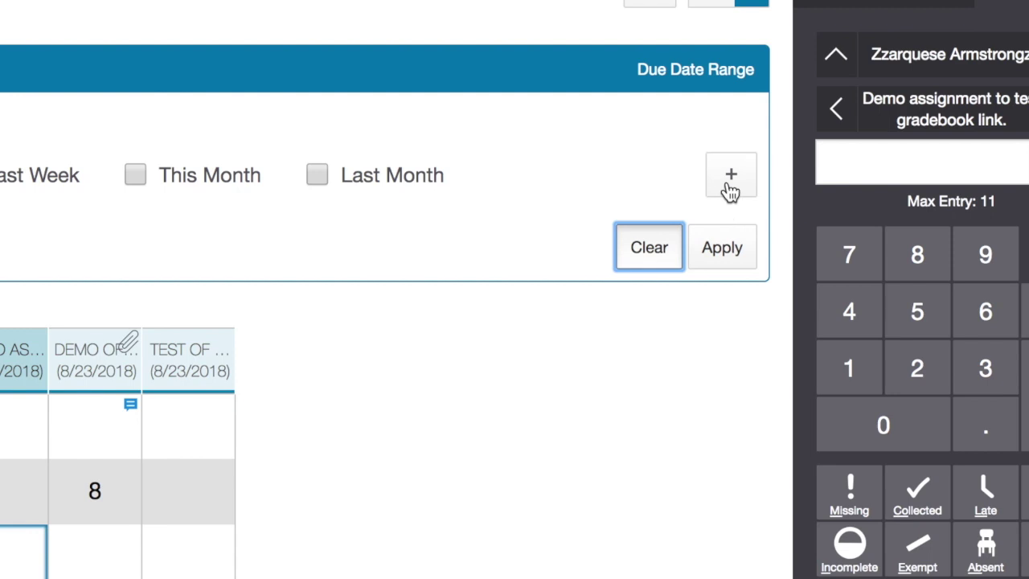
click(732, 183)
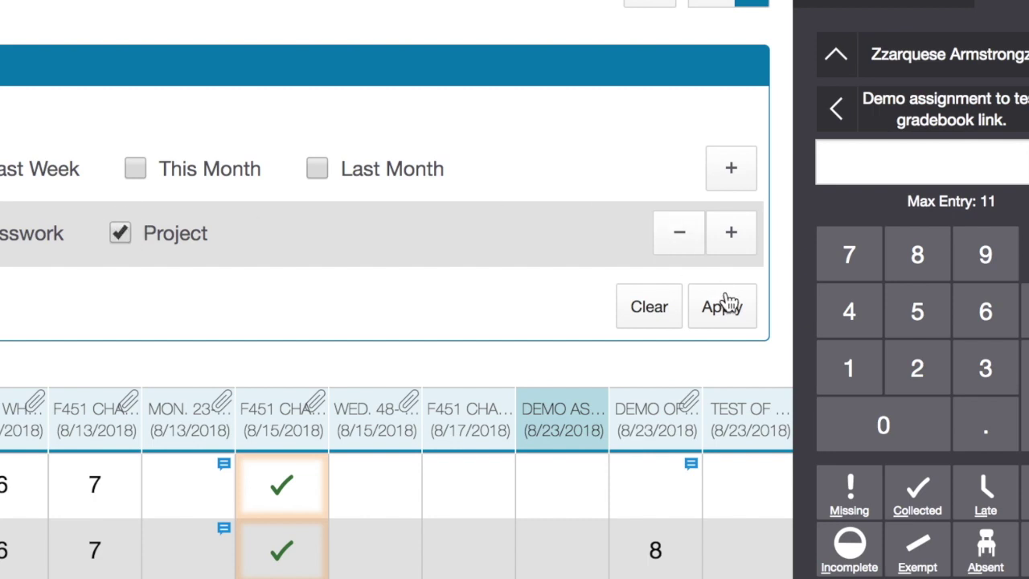
click(723, 307)
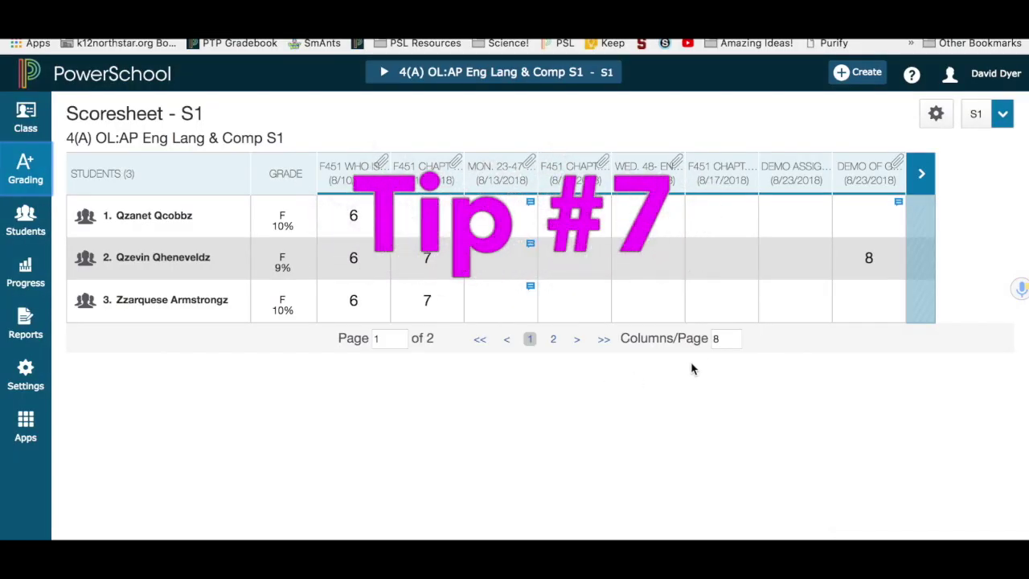
- Apply 20 columns per page and search the scoresheet page for 'essay'
click(724, 337)
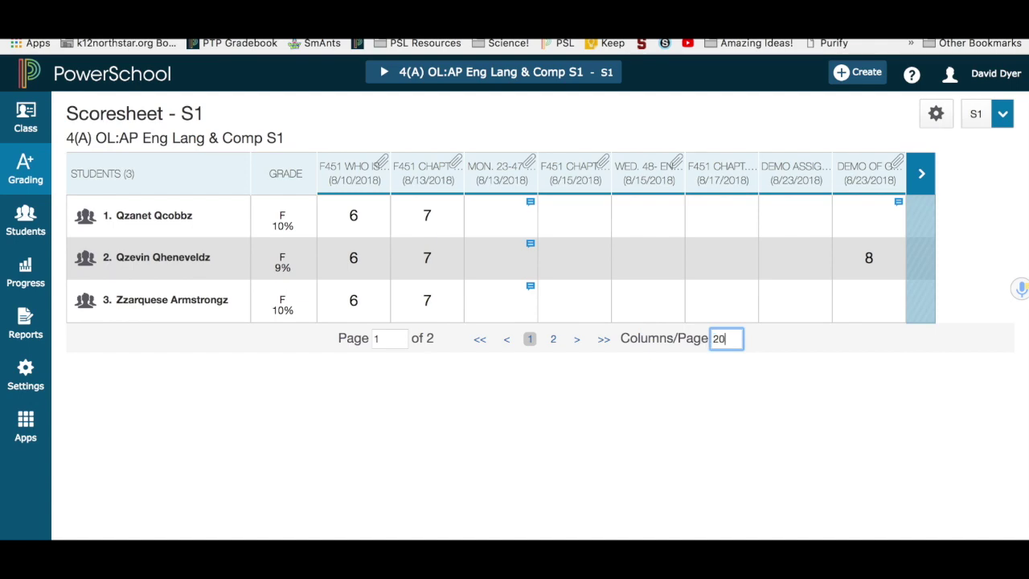
key(Return)
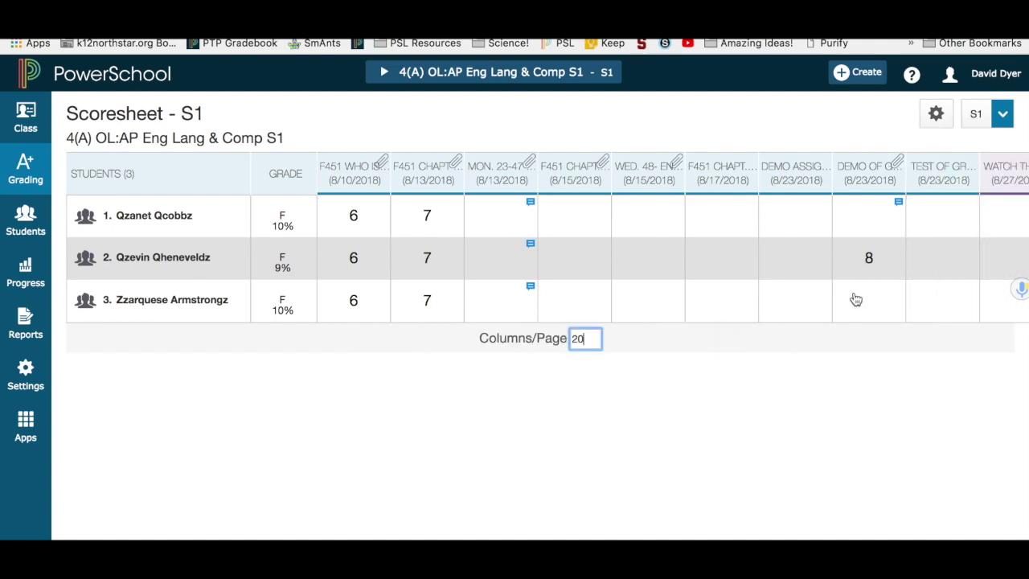
key(super+f)
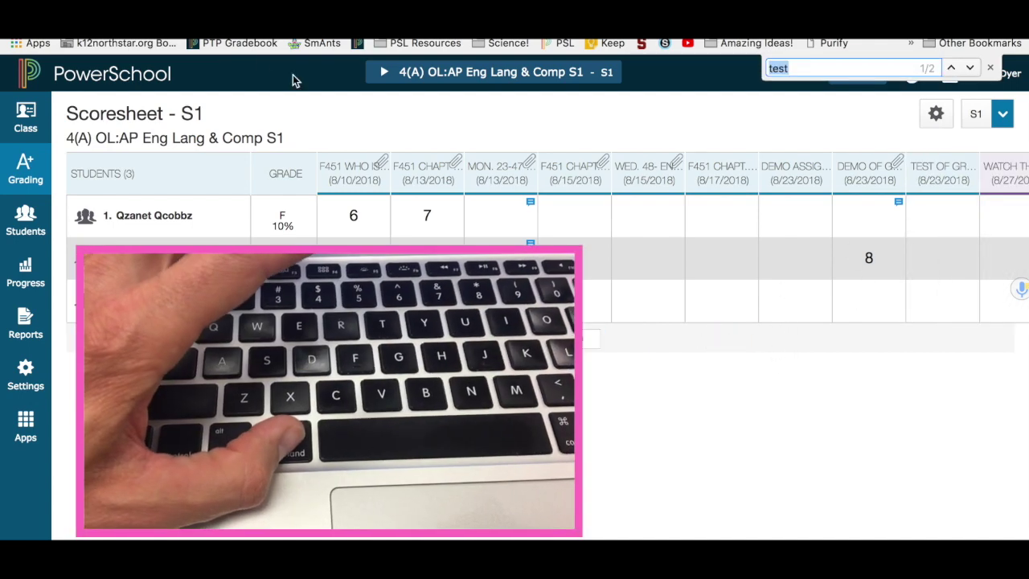
click(153, 37)
mouse_move(245, 128)
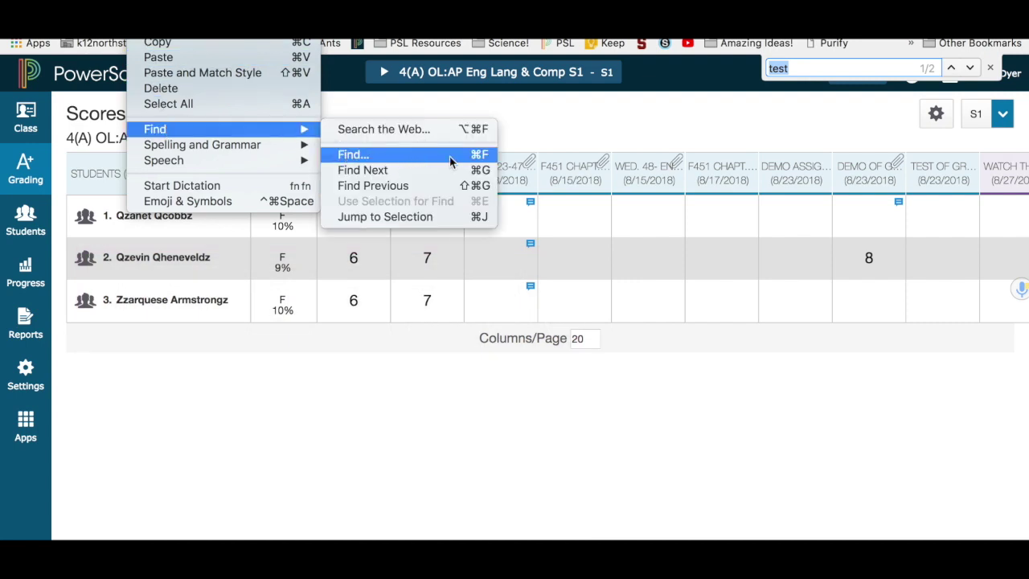
click(739, 105)
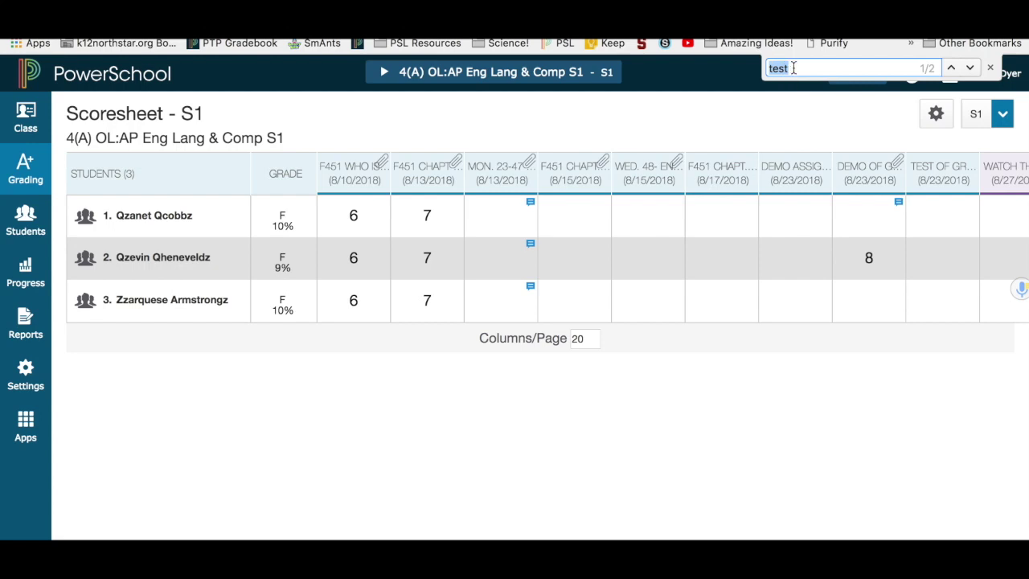
click(969, 68)
text(essay)
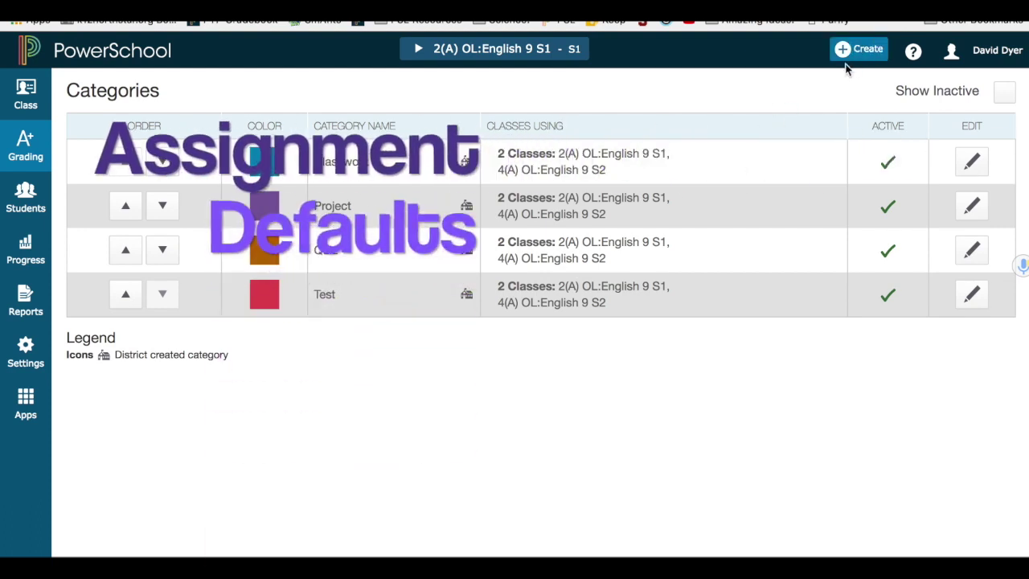
- Save Classwork assignment defaults of 2 points with Collected Only score type
click(29, 144)
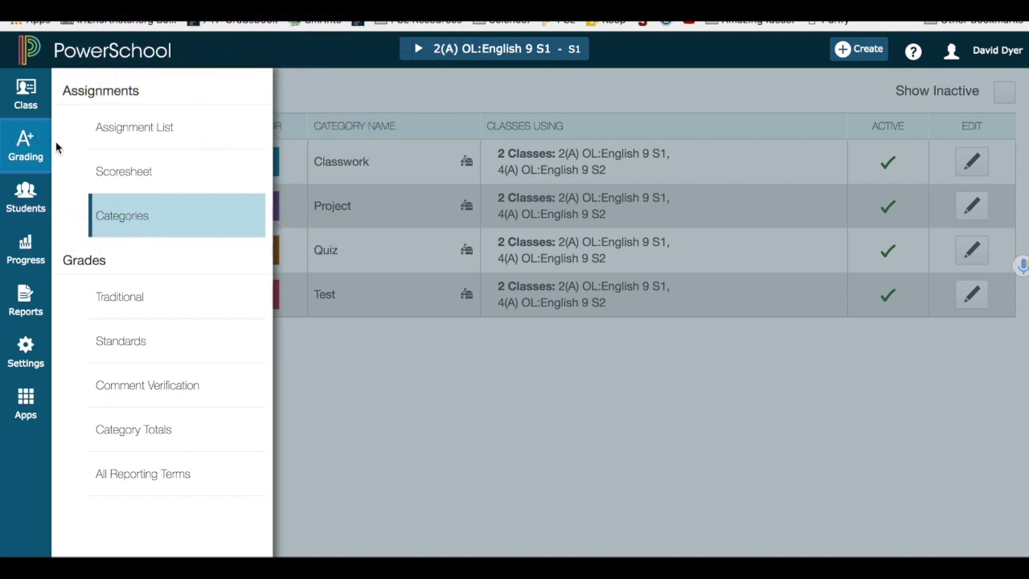
click(130, 222)
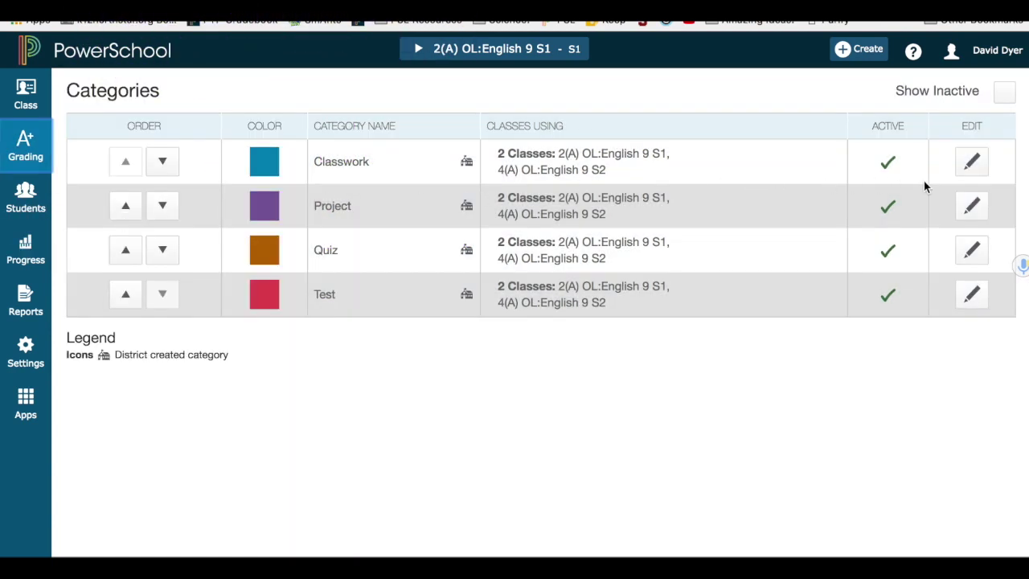
click(972, 164)
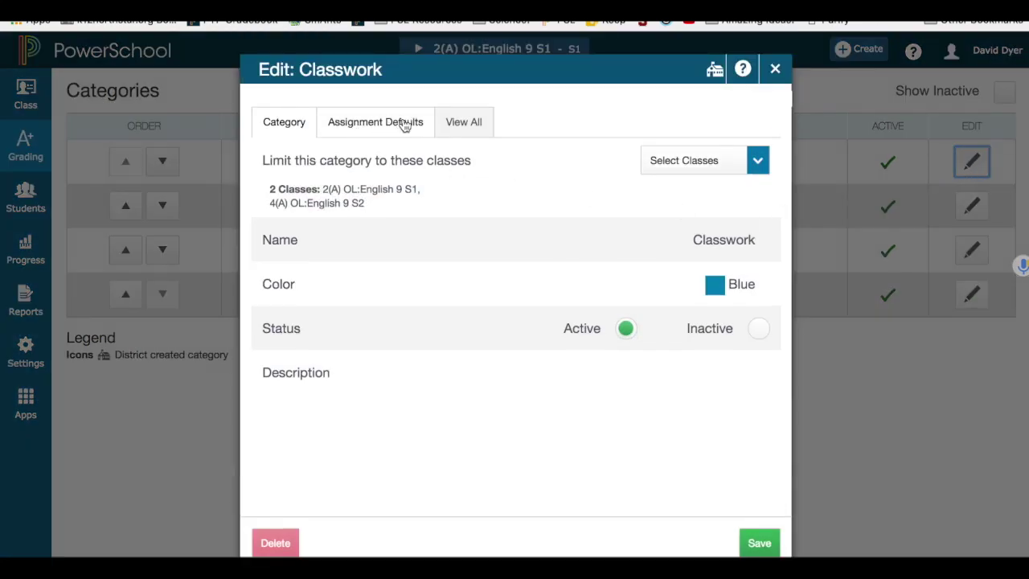
click(379, 127)
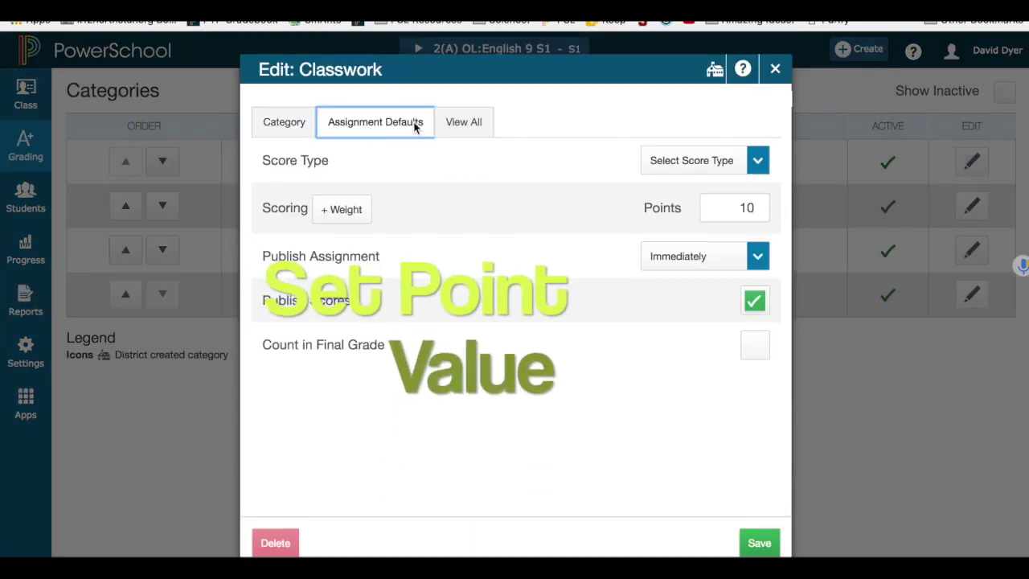
double_click(736, 207)
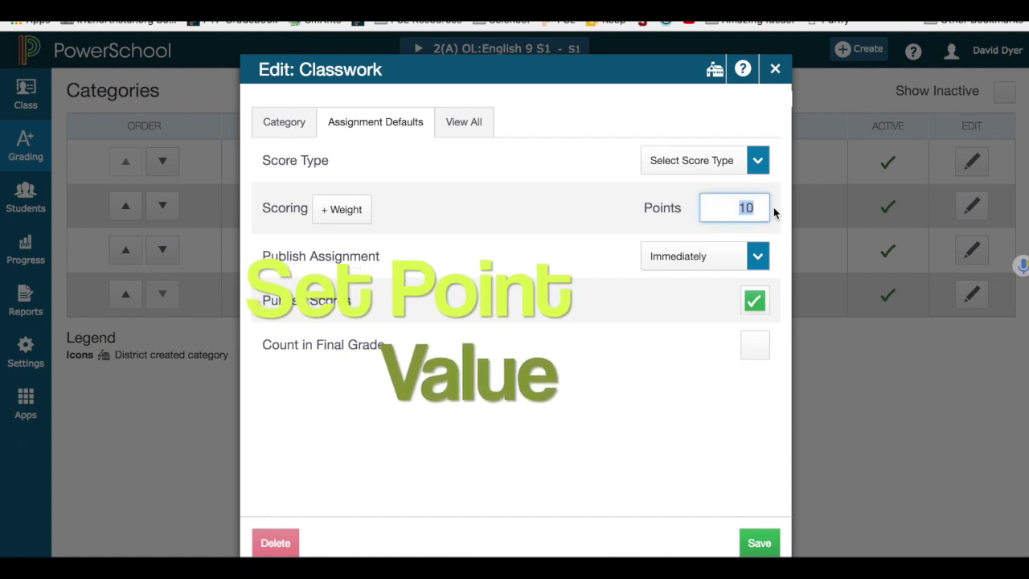
text(2)
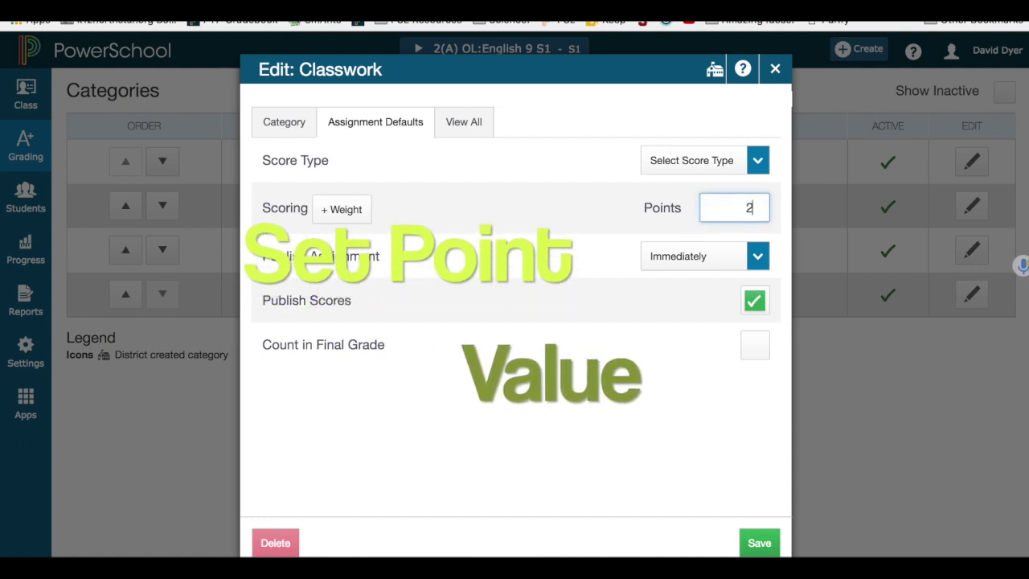
click(758, 162)
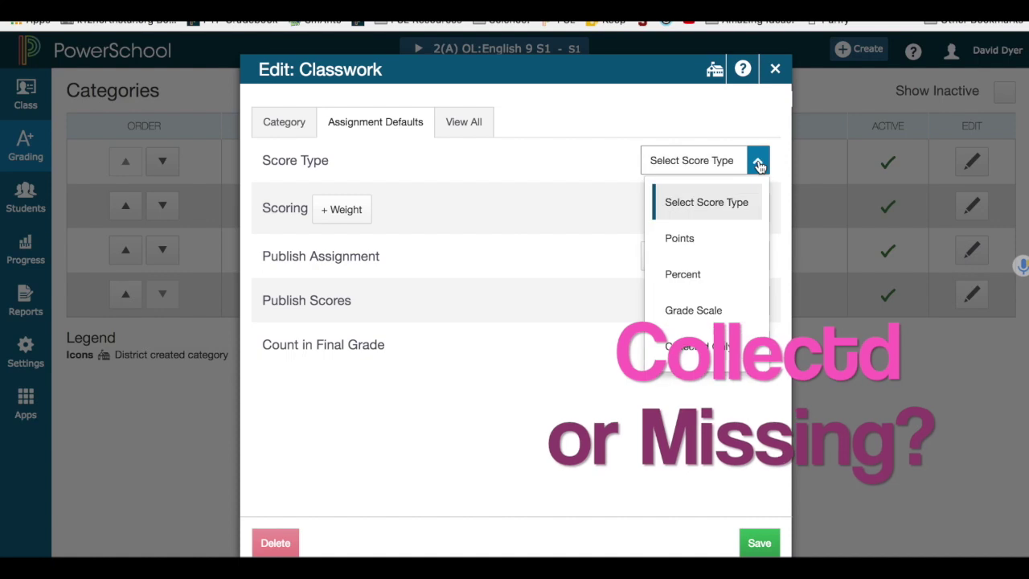
click(695, 353)
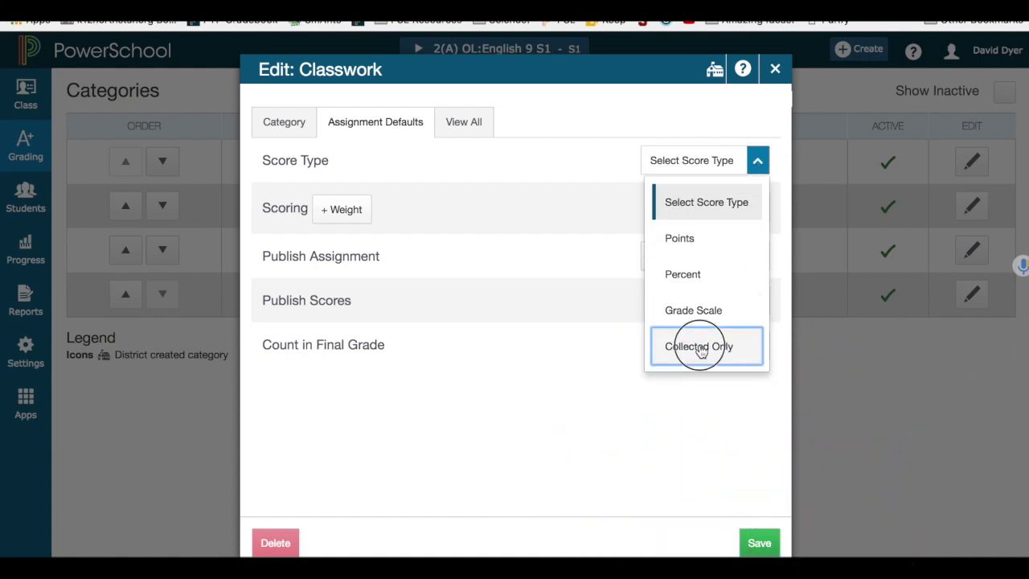
click(760, 540)
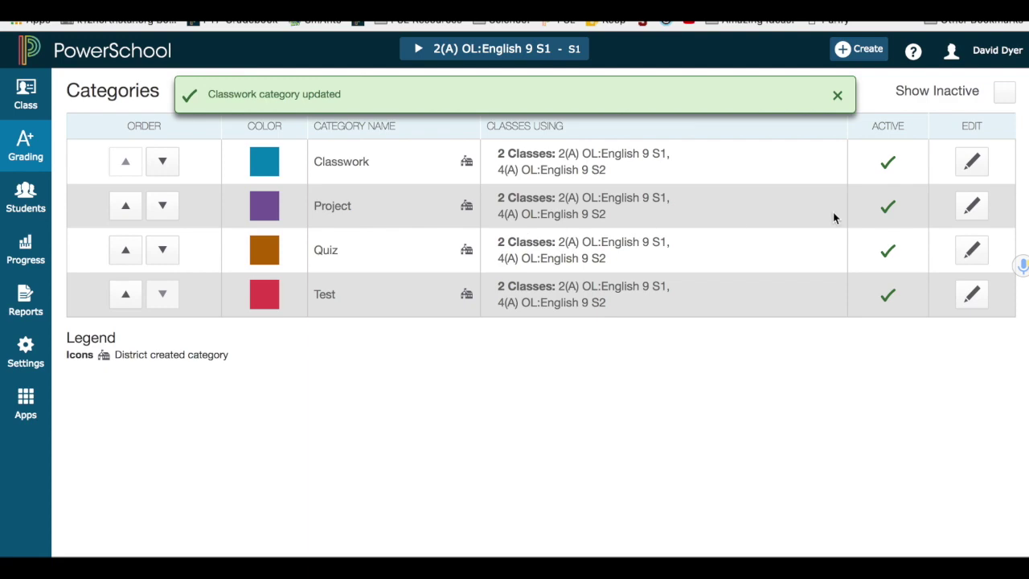
- Save Project category defaults of 24 points with Grade Scale score type
click(970, 207)
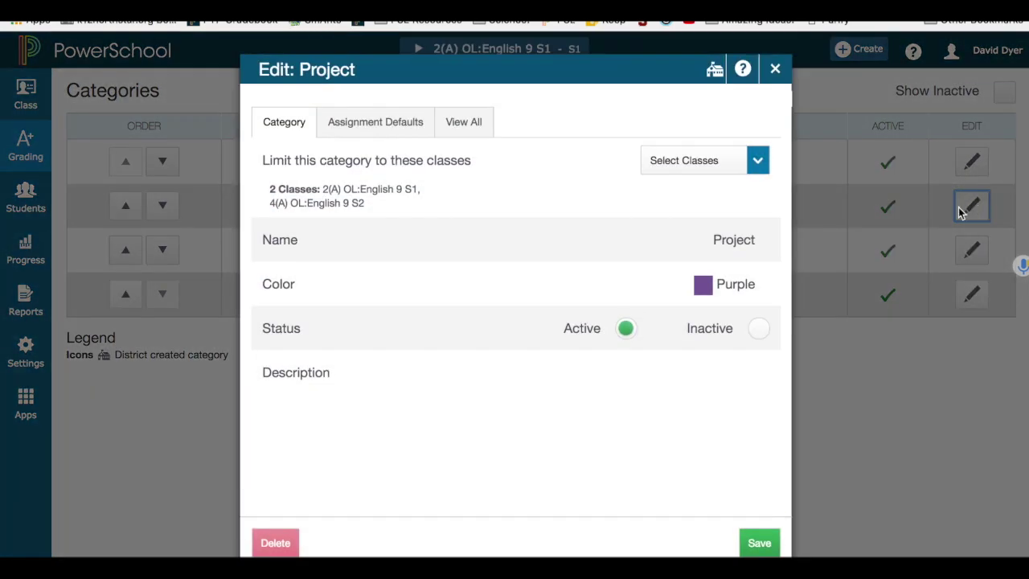
click(391, 123)
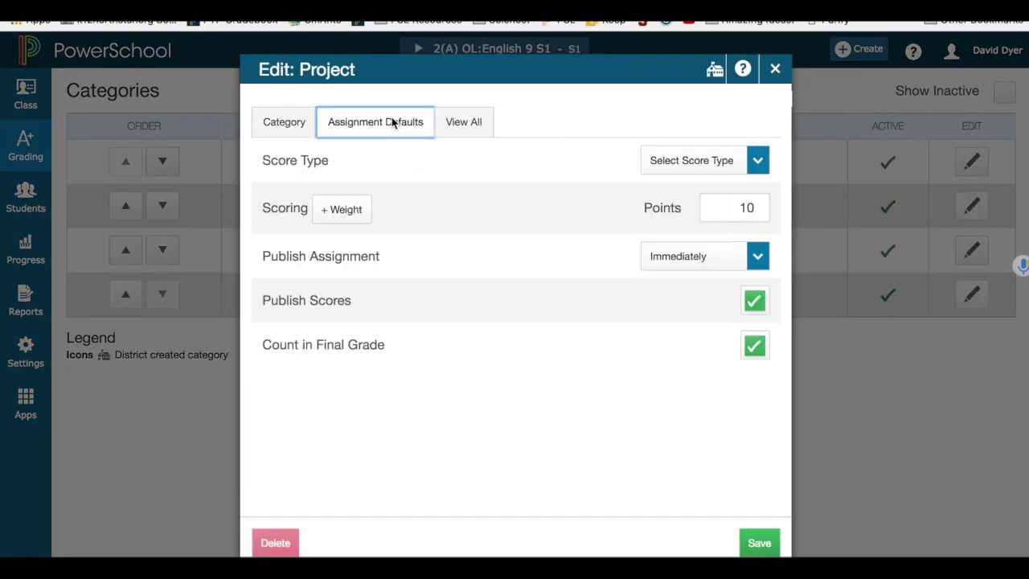
double_click(737, 211)
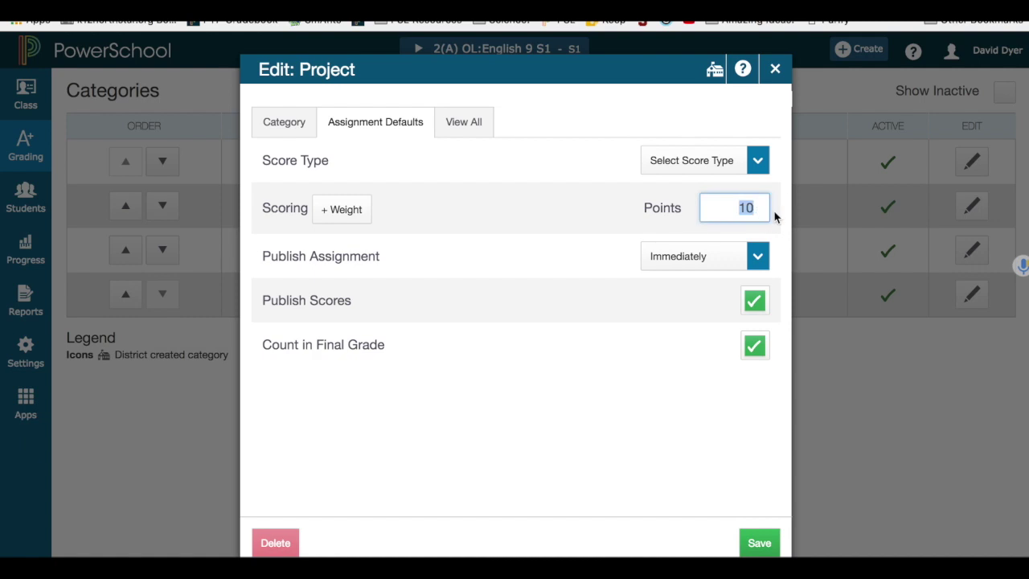
text(24)
click(699, 160)
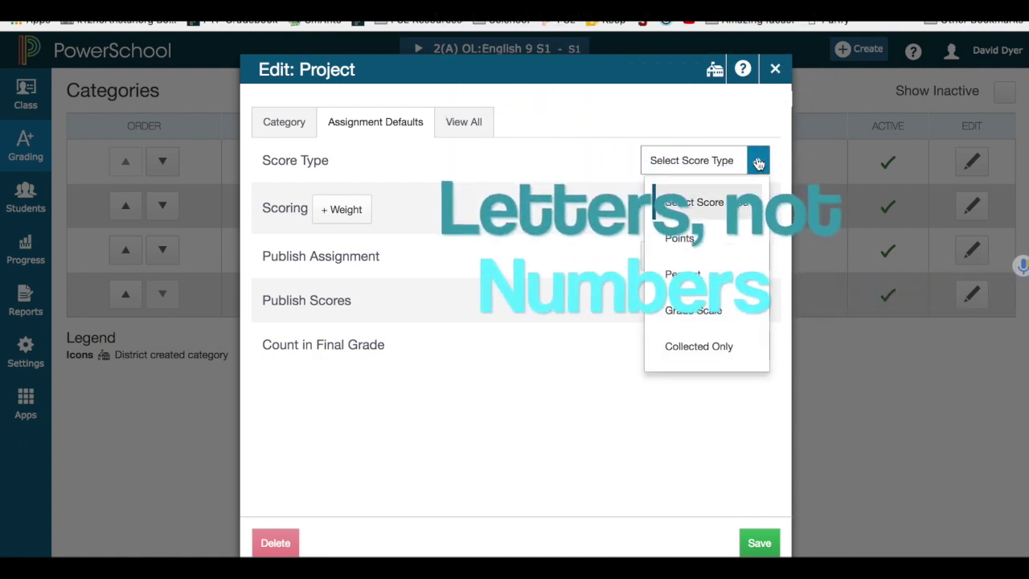
click(712, 315)
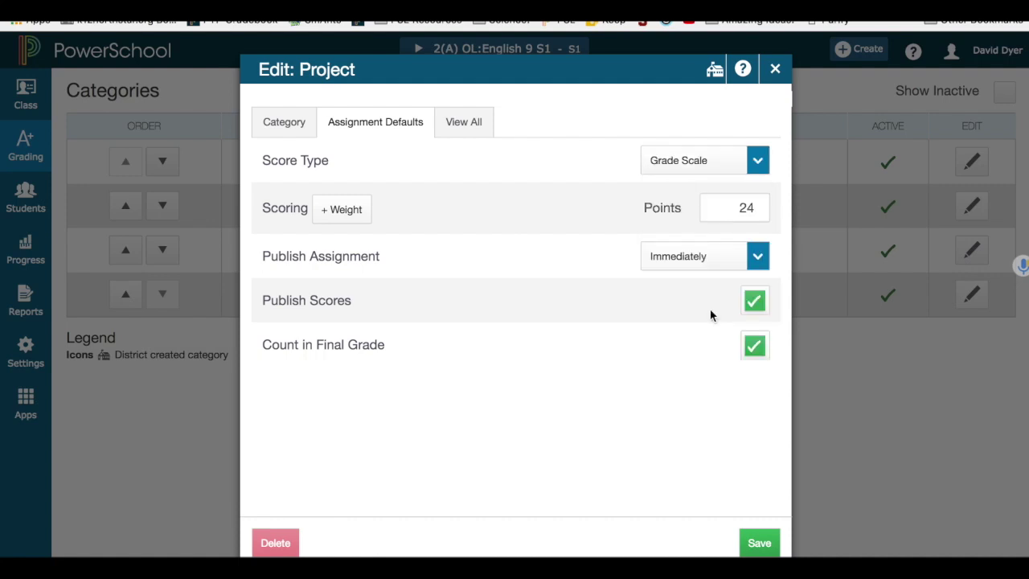
click(762, 544)
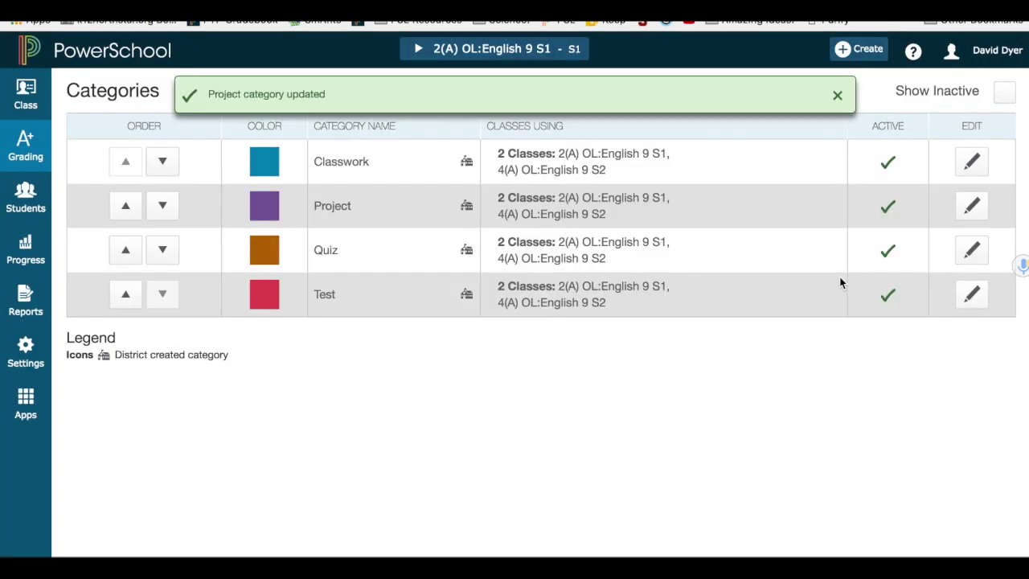
- Save Quiz category defaults of 12 points with Percent score type
click(970, 248)
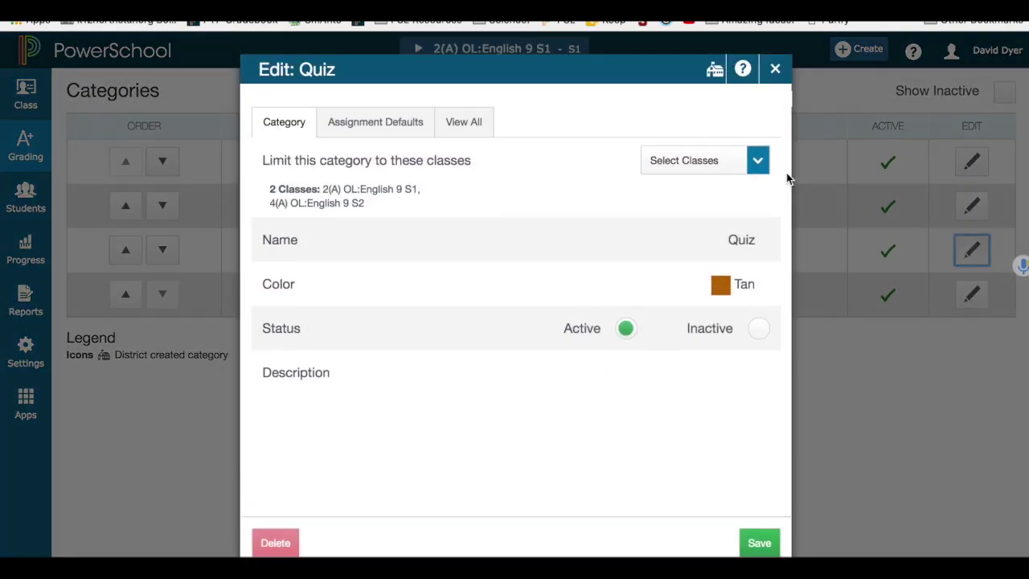
click(397, 123)
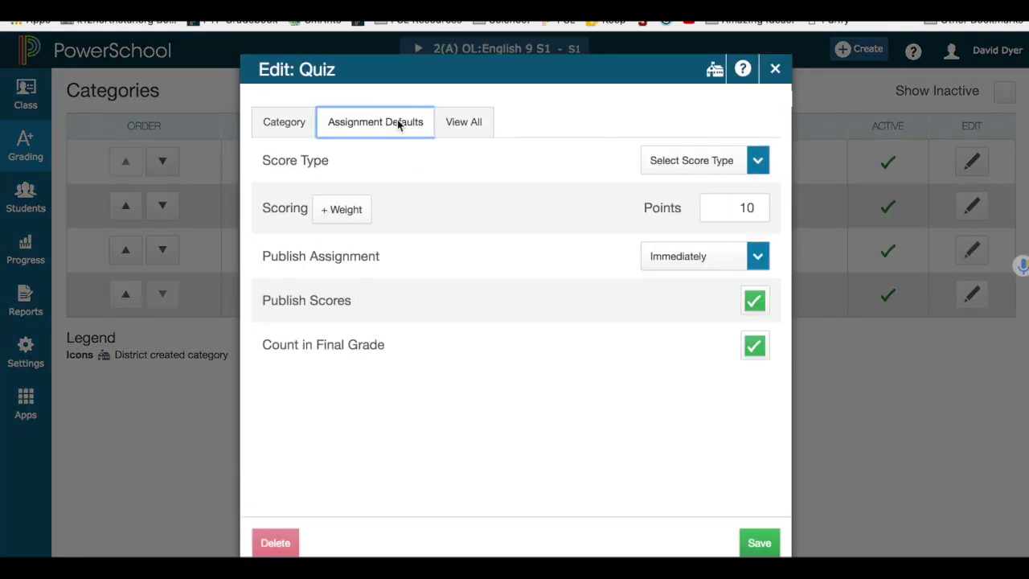
double_click(739, 207)
text(12)
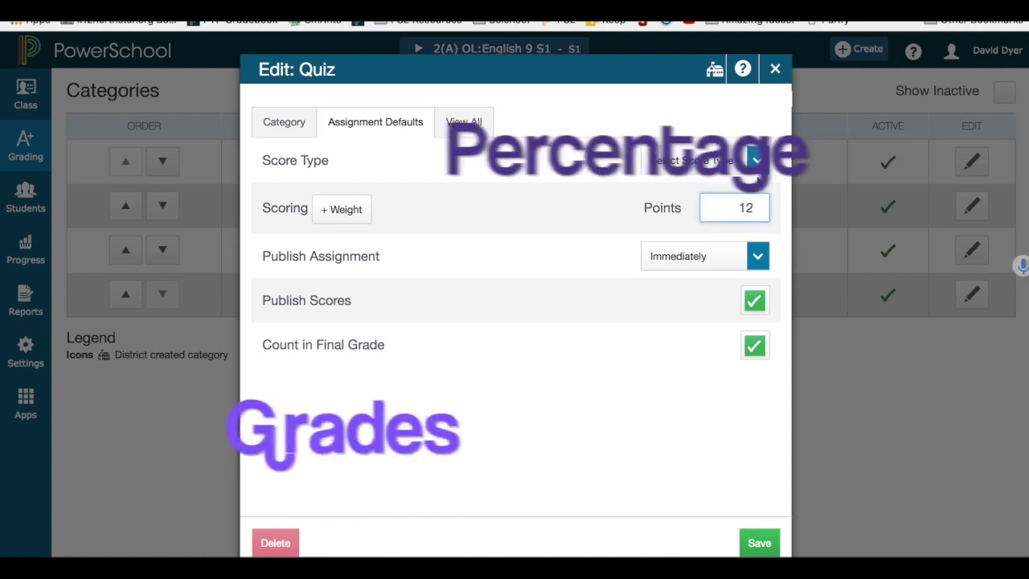
click(757, 161)
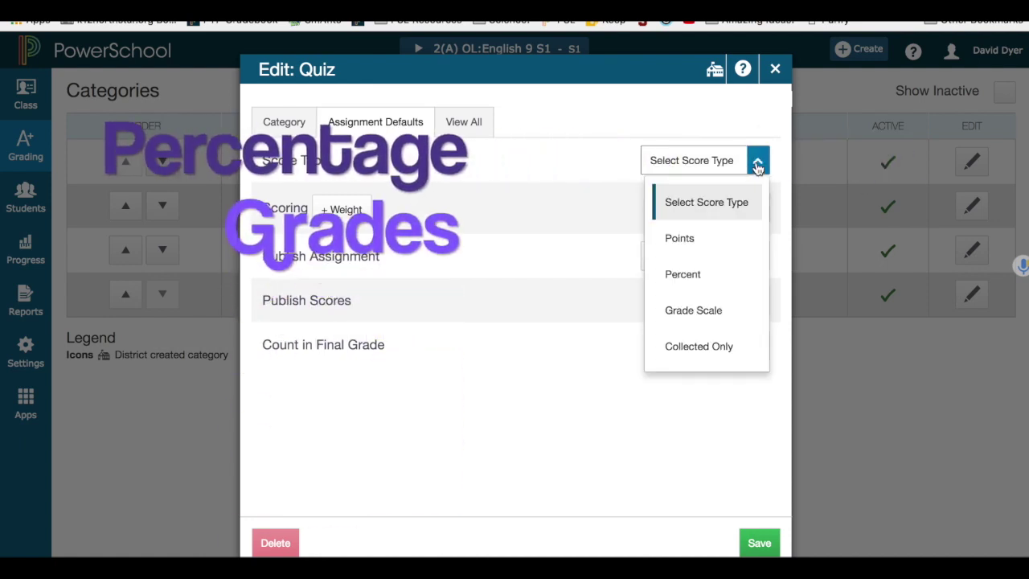
click(686, 274)
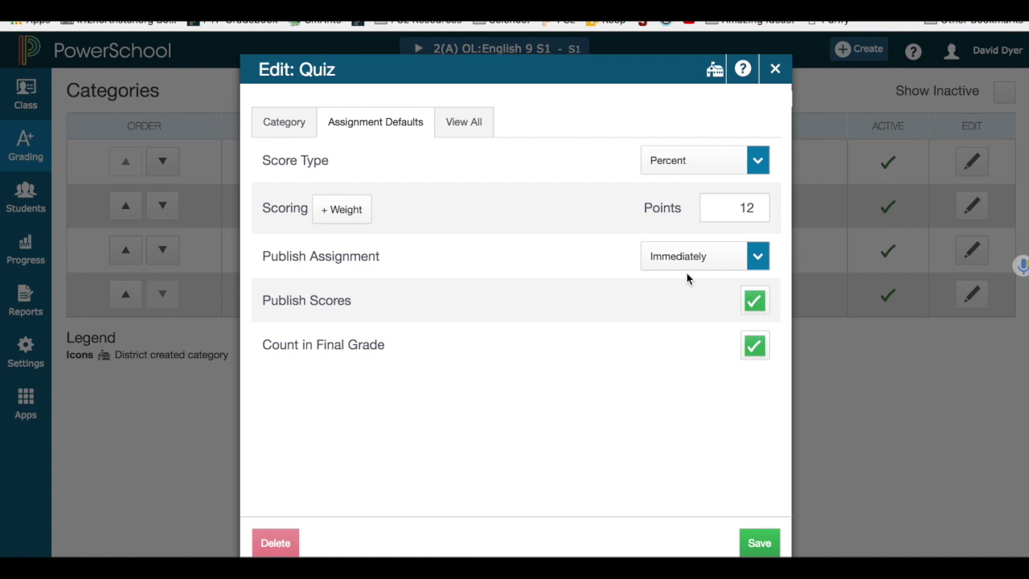
click(759, 543)
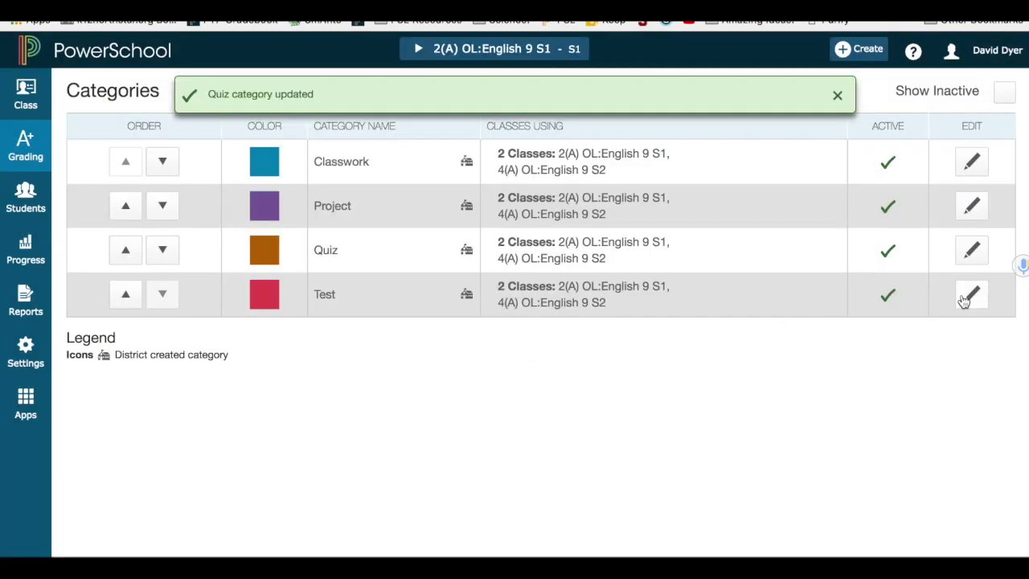
click(970, 297)
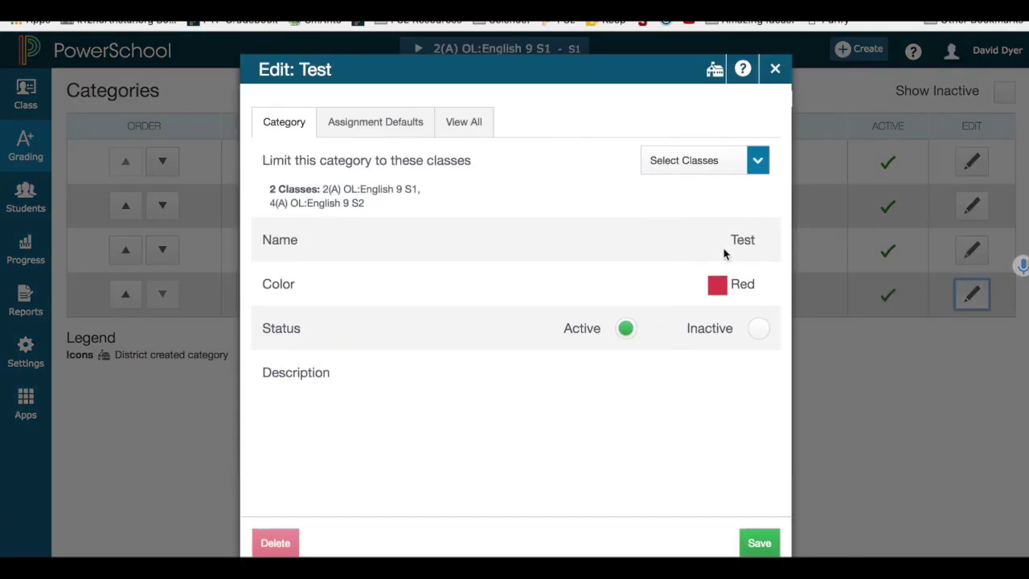
- Save Test defaults as Points scoring: 50 points plus 2 extra points
click(379, 129)
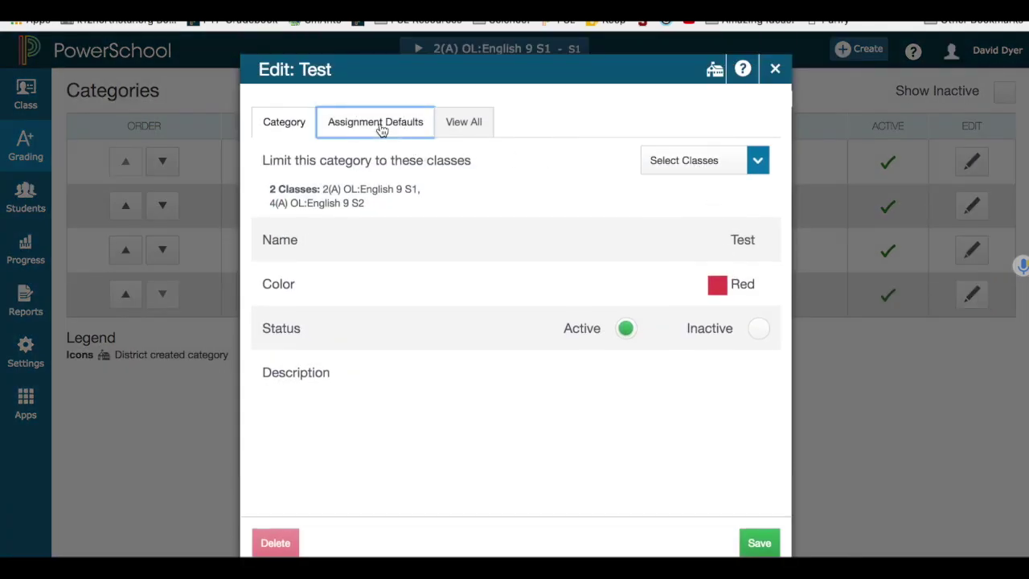
double_click(755, 209)
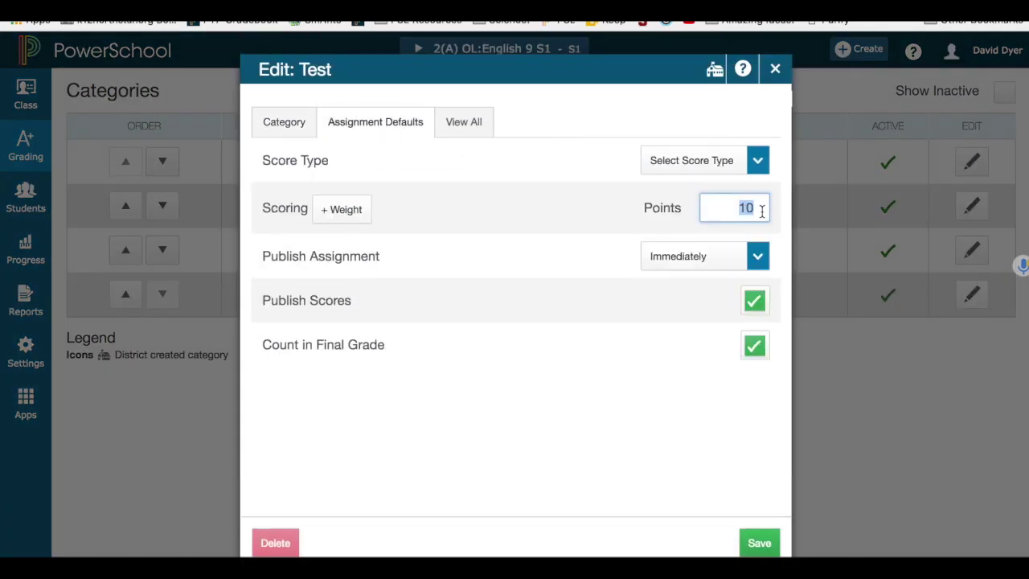
text(50)
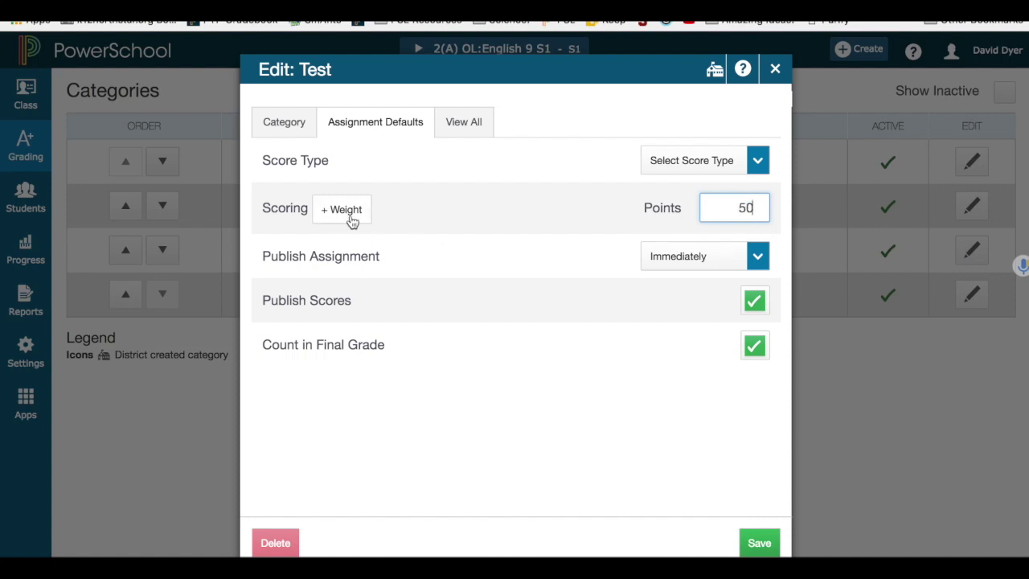
click(684, 160)
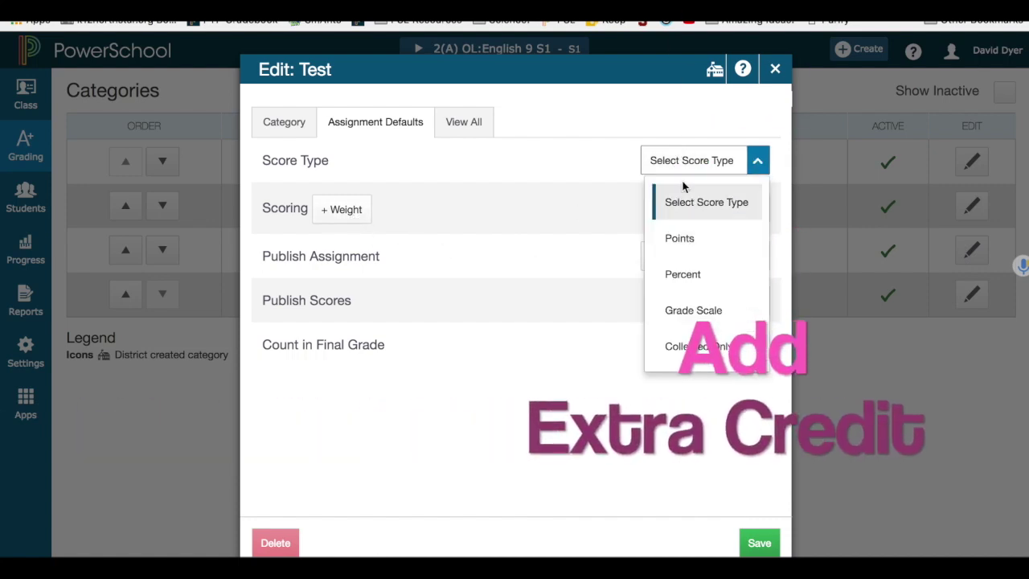
click(681, 237)
click(360, 212)
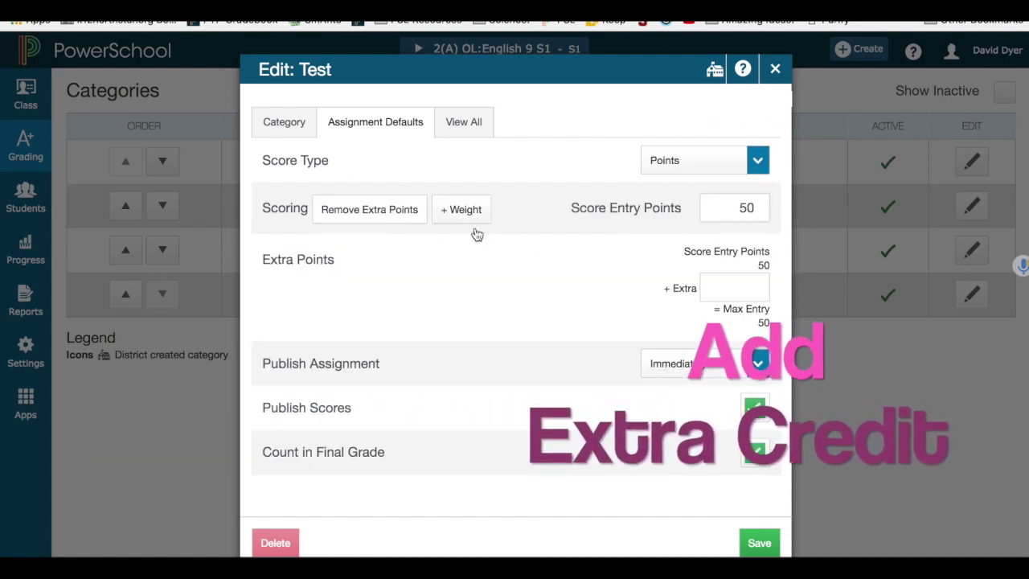
click(737, 289)
text(2)
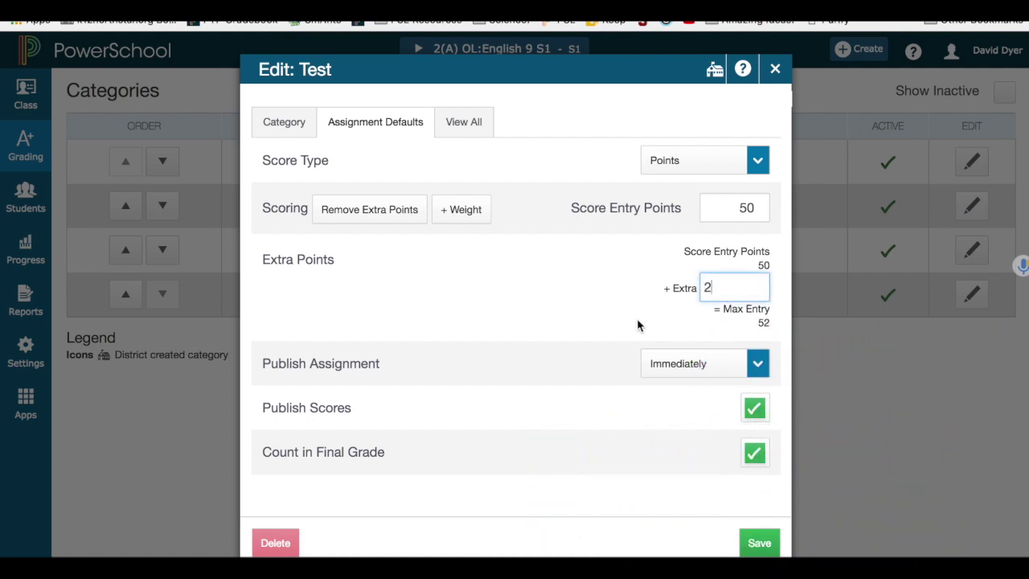
click(758, 543)
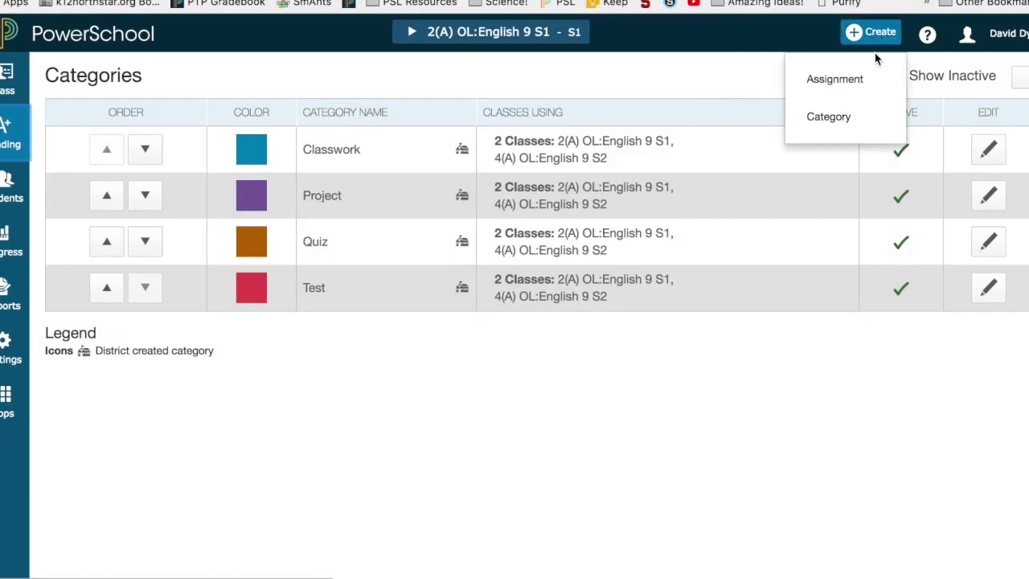
- Create Chapt 7 in the Project category, also assigned to 4(A) OL:AP Eng Lang & Comp S1
click(838, 83)
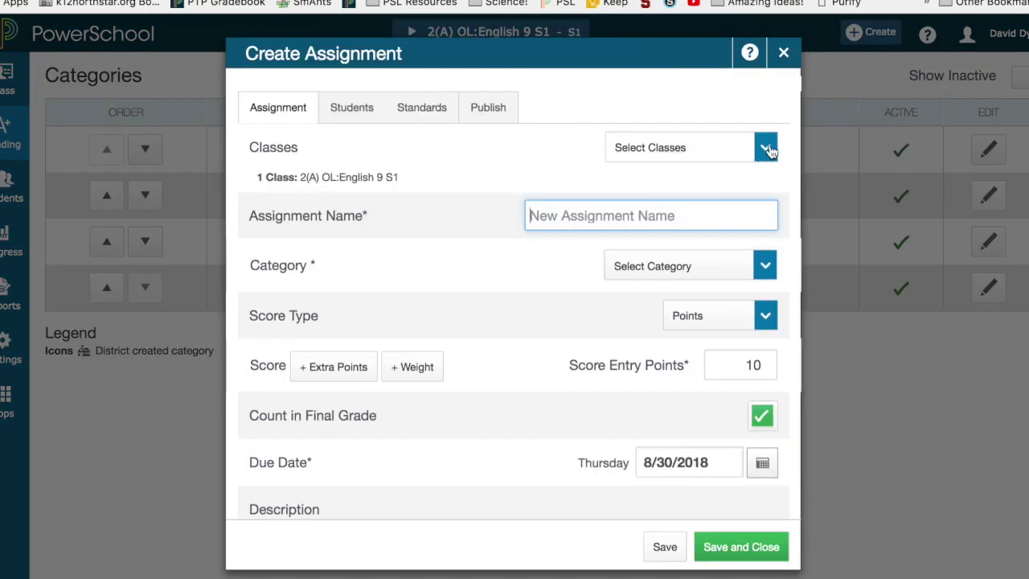
click(766, 148)
click(738, 328)
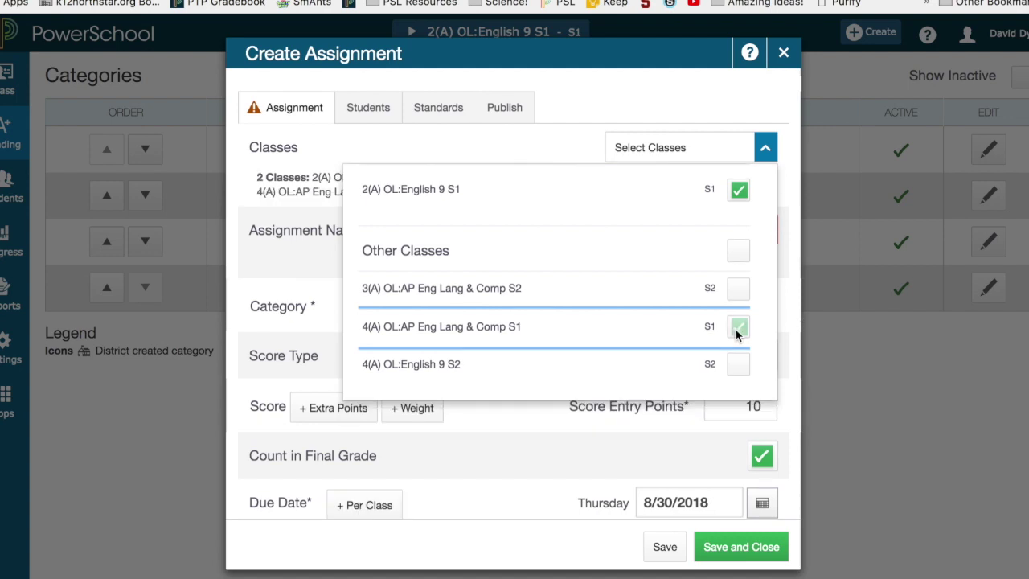
click(767, 149)
click(712, 230)
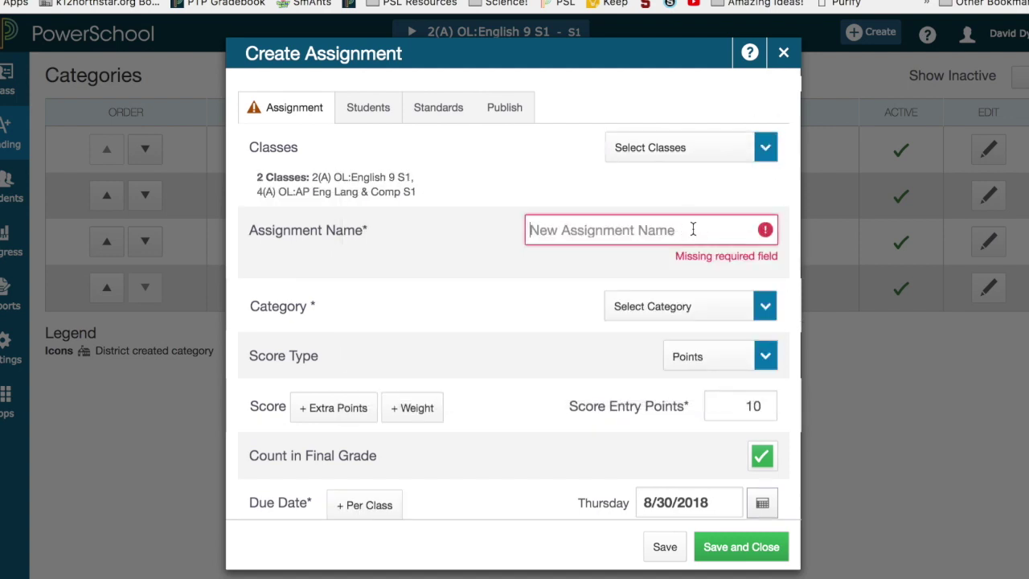
text(Chapt 7)
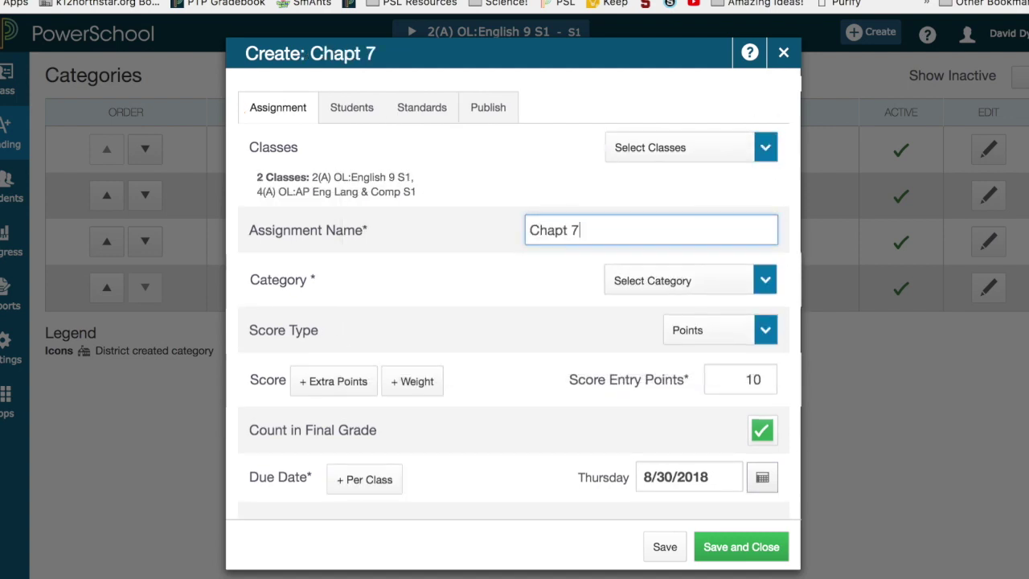
click(766, 280)
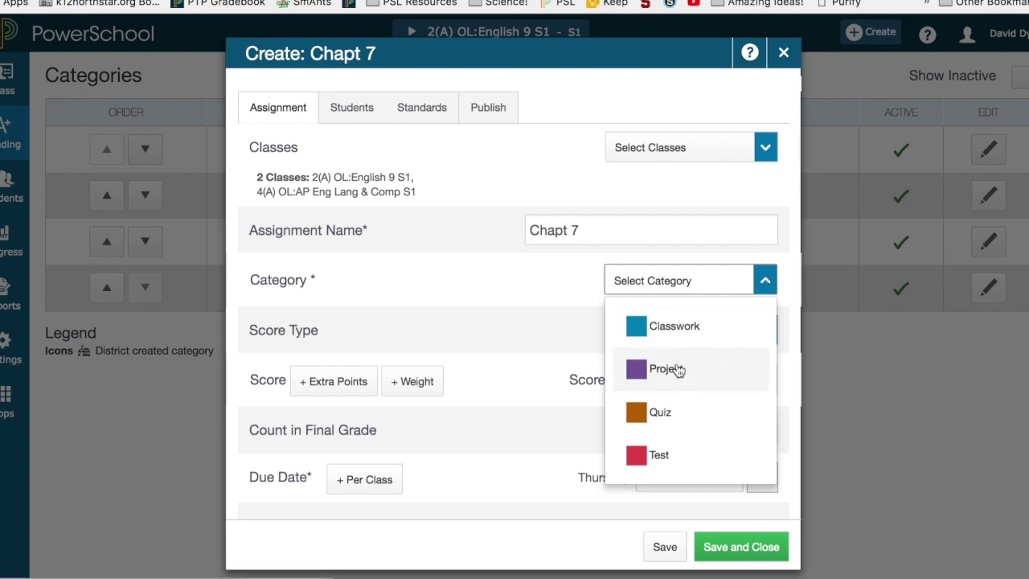
click(678, 370)
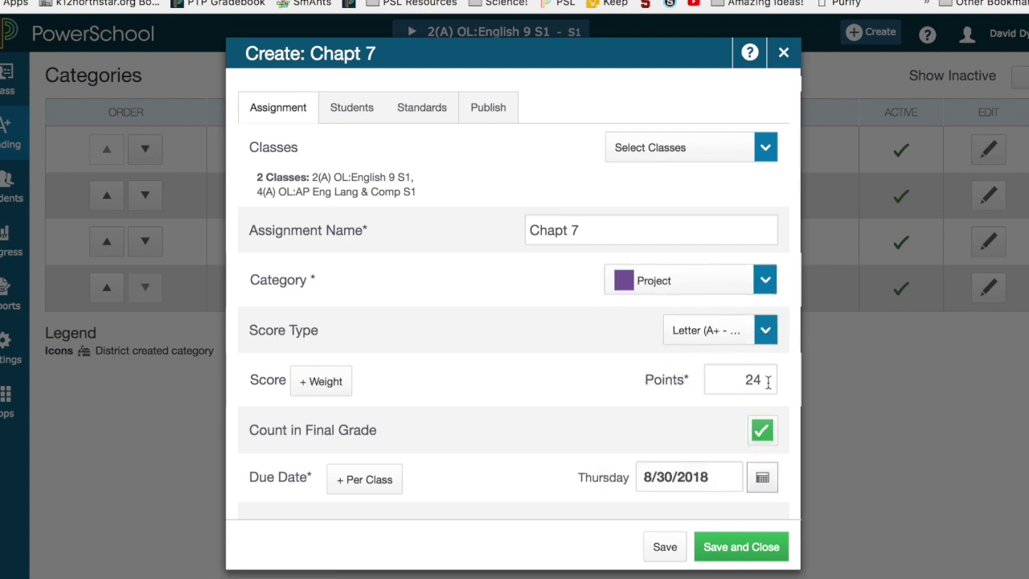
scroll(784, 435, down, 1)
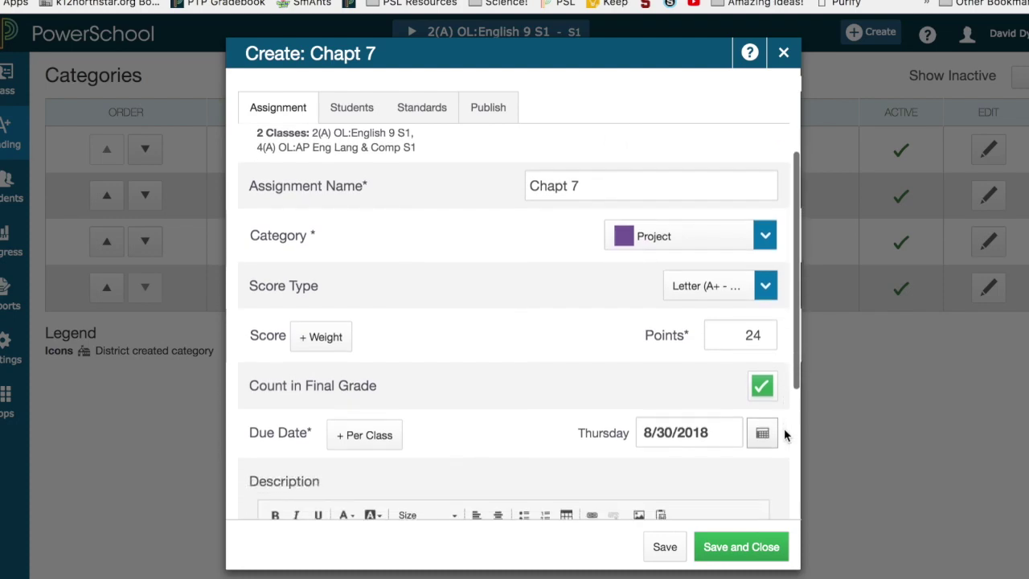
click(738, 546)
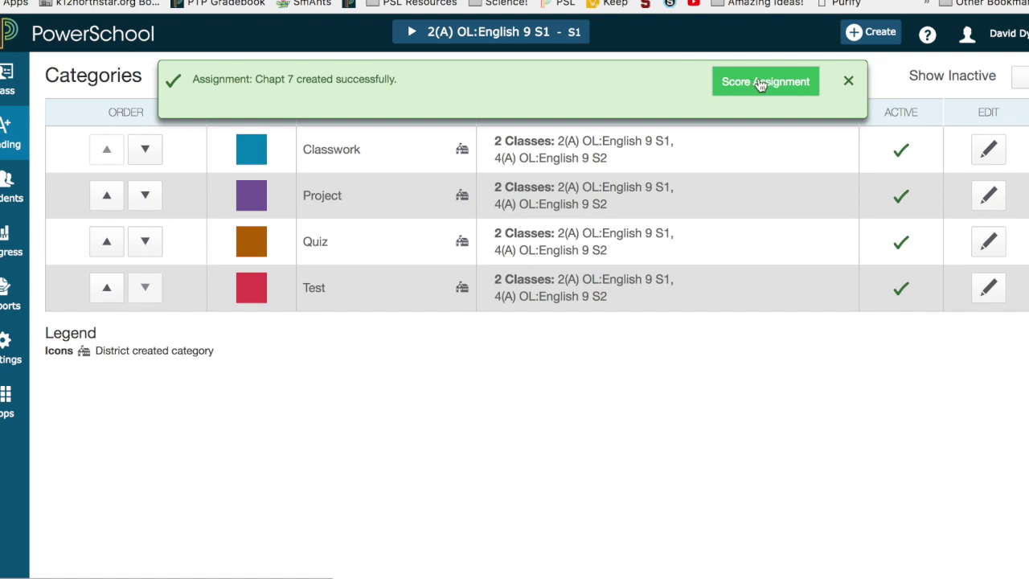
click(760, 84)
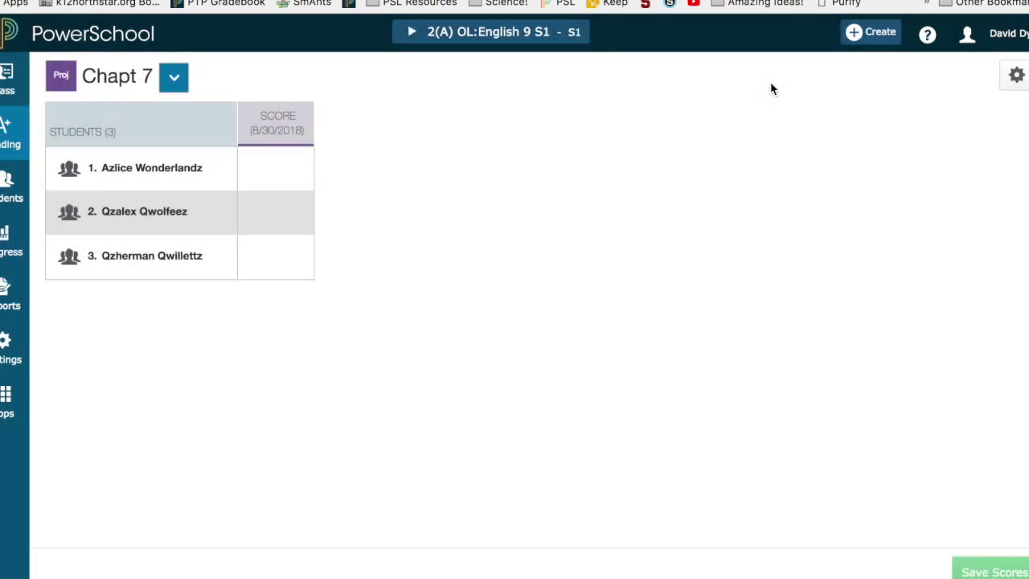
- Select the first student's Chapt 7 score cell, then begin another new assignment
click(302, 165)
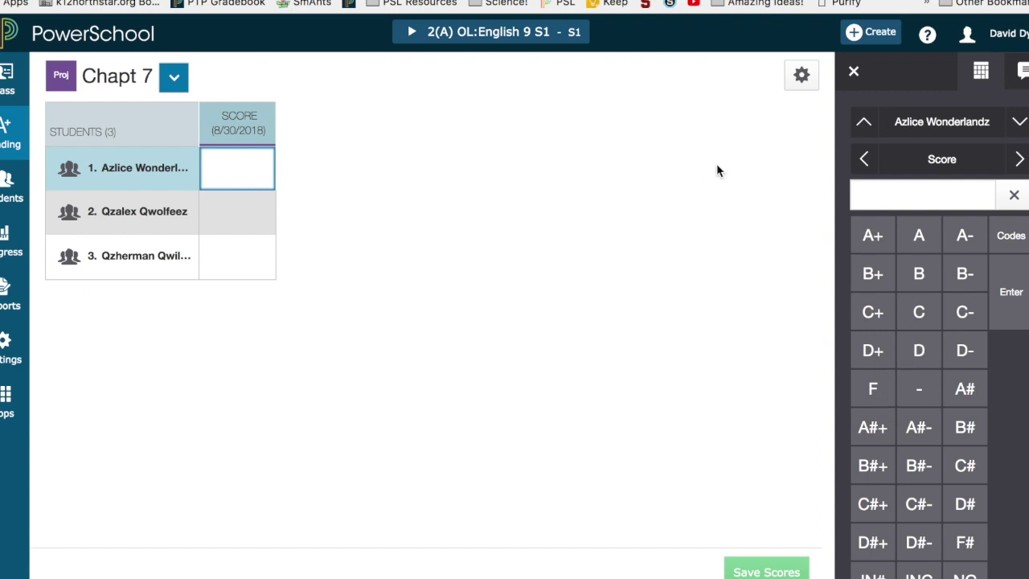
click(871, 31)
click(845, 82)
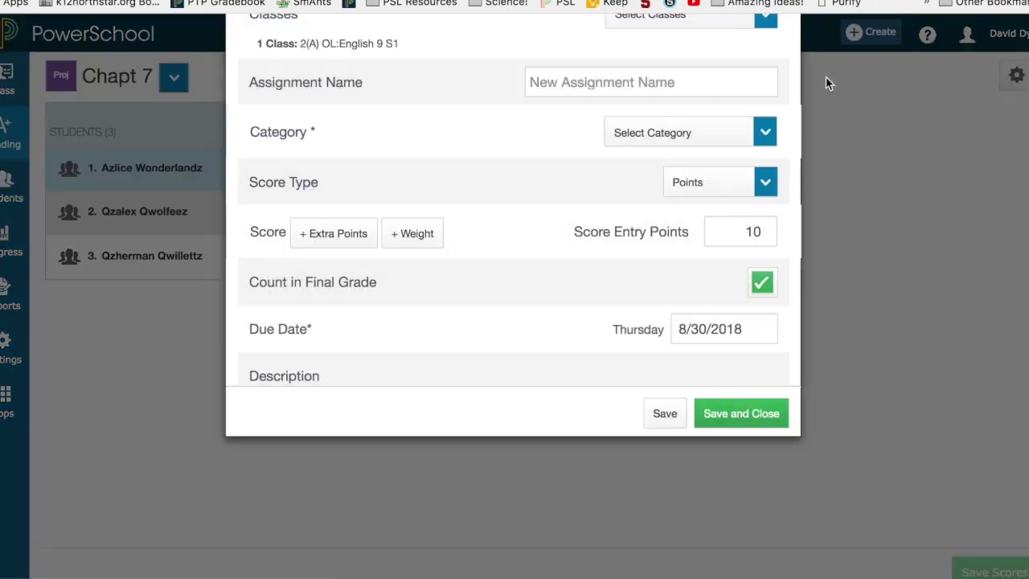
- Create a 'chapt 8' assignment in the Classwork category, switching it from Quiz
text(chapt 8)
click(765, 265)
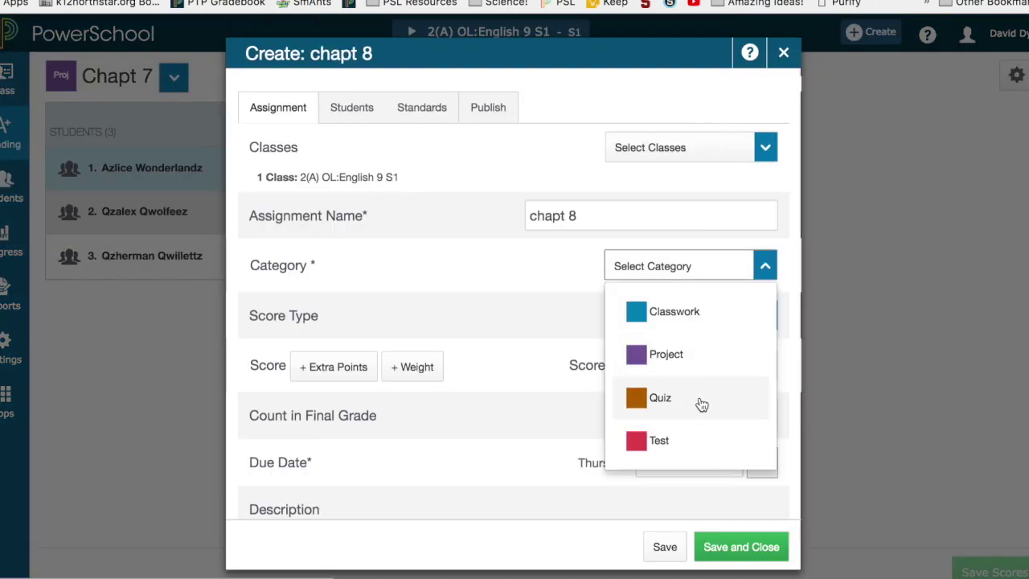
click(701, 404)
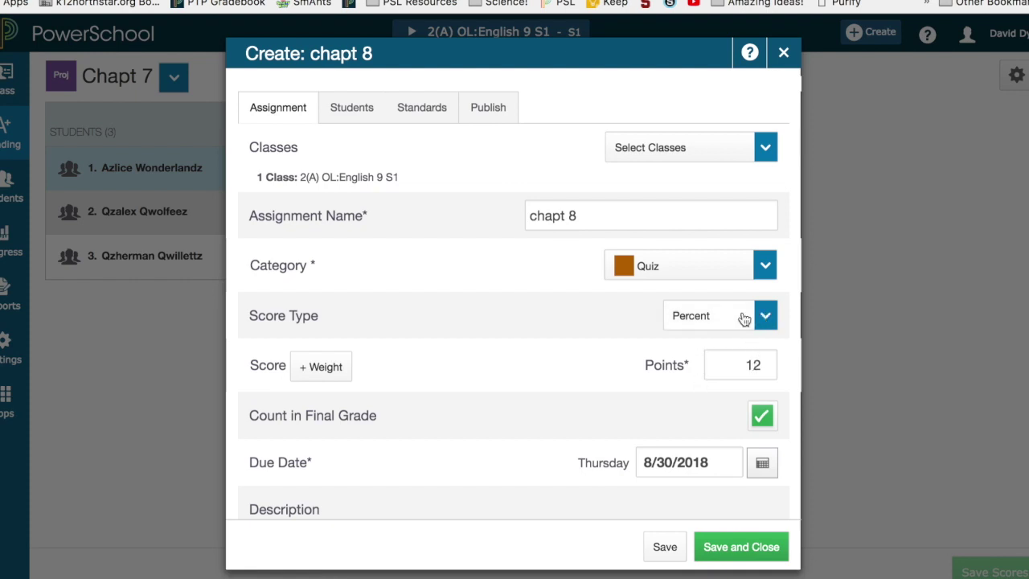
click(767, 265)
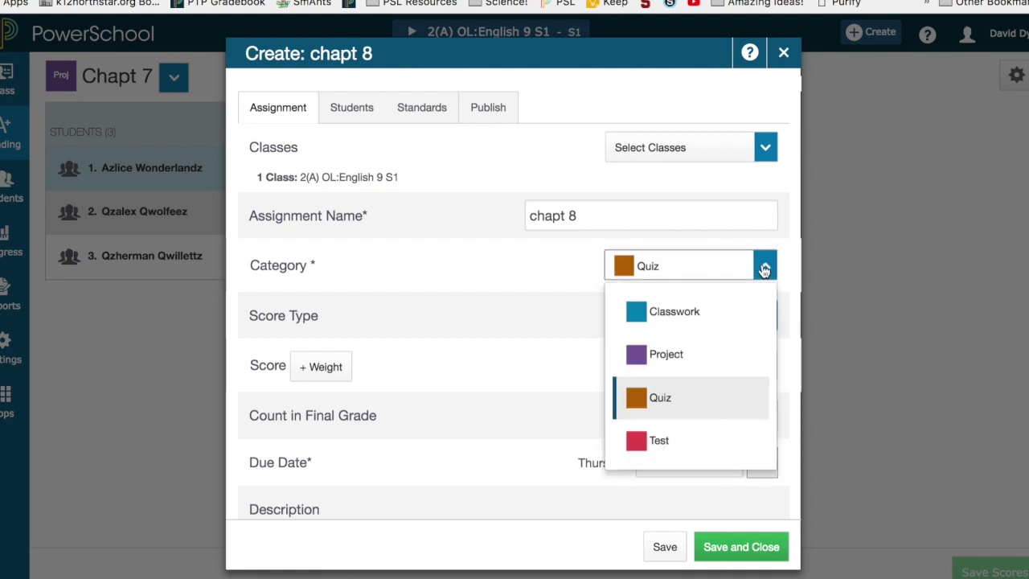
click(690, 319)
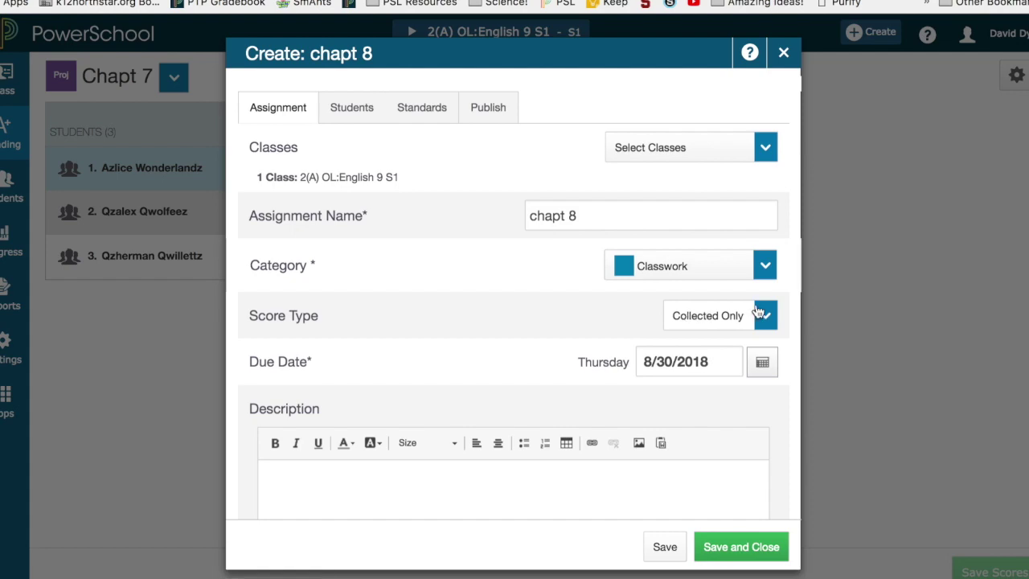
click(741, 548)
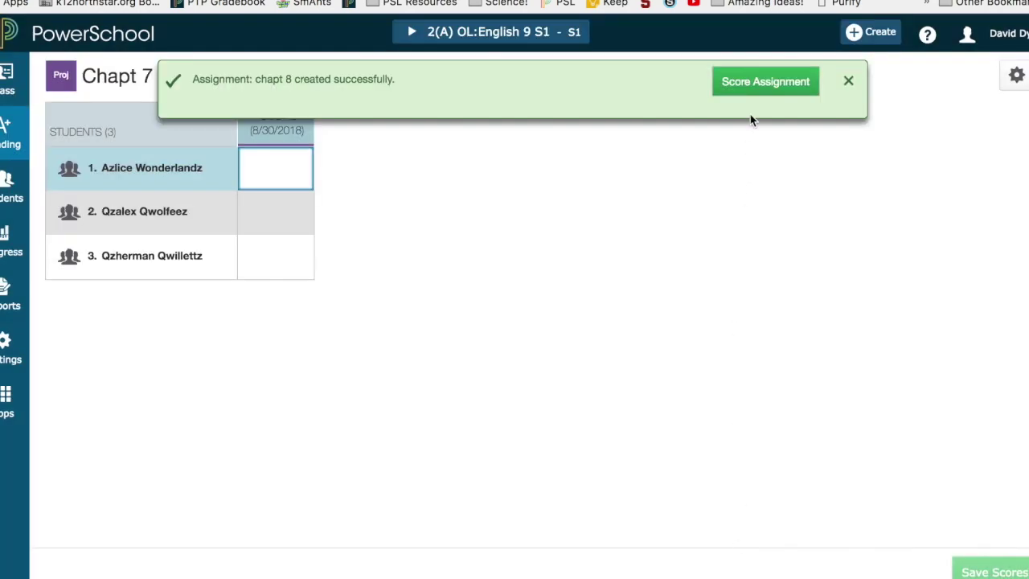
- Mark the first student's chapt 8 score as Collected
click(751, 87)
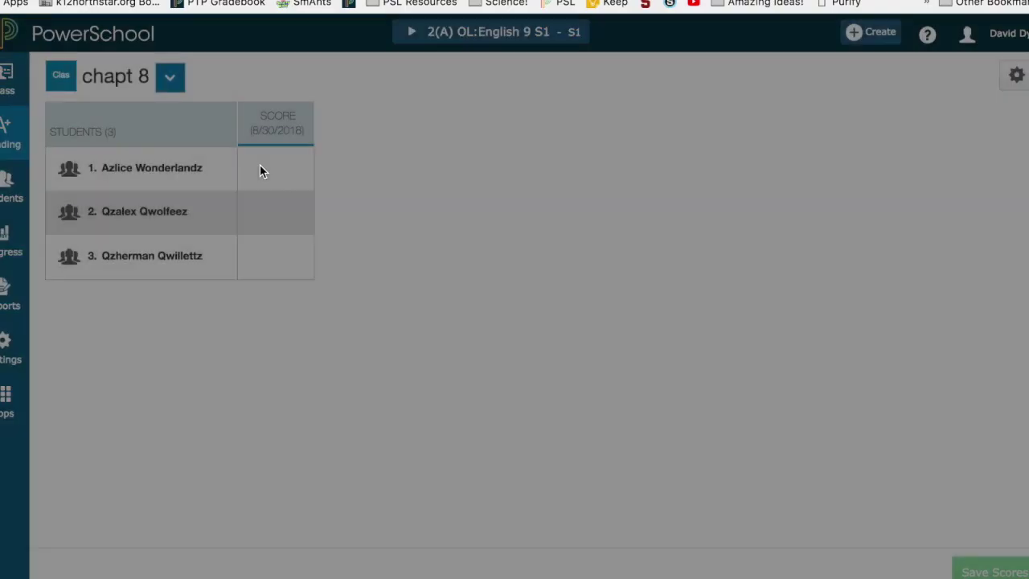
click(259, 166)
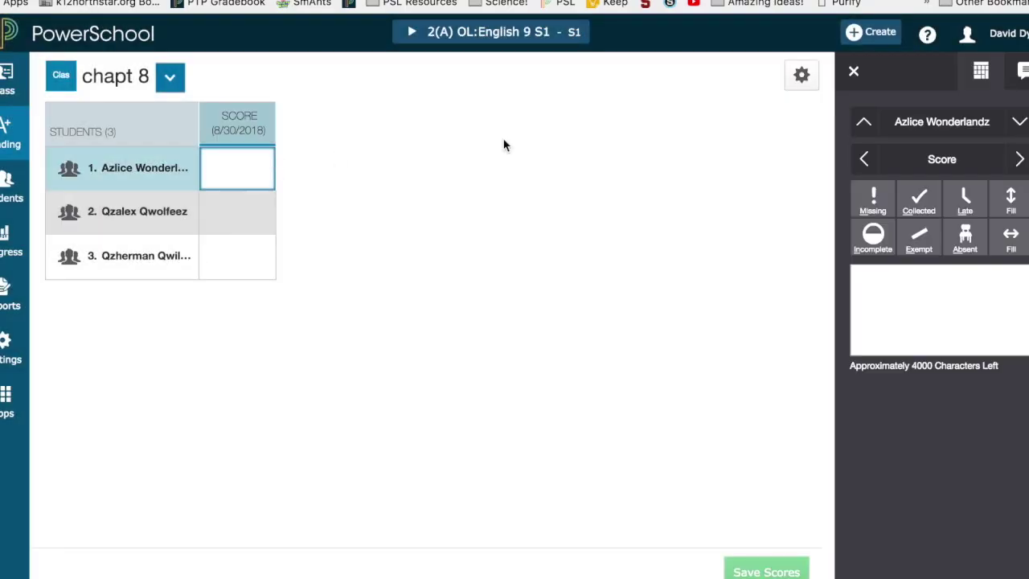
click(911, 202)
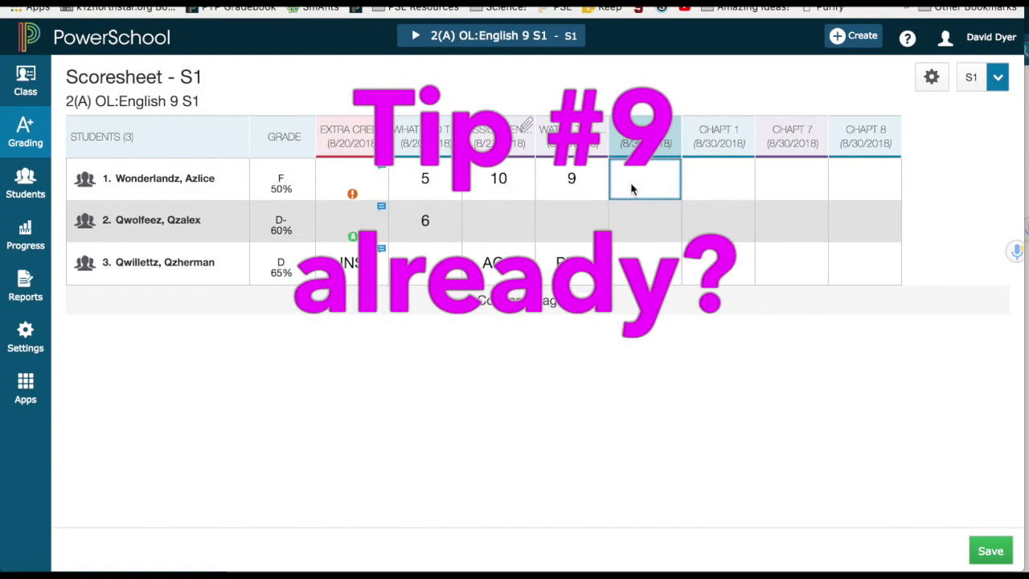
- Add bank comments 'Attendance / Tardies are improving', 'Student is a positive role model', 'Class in progress'
click(637, 190)
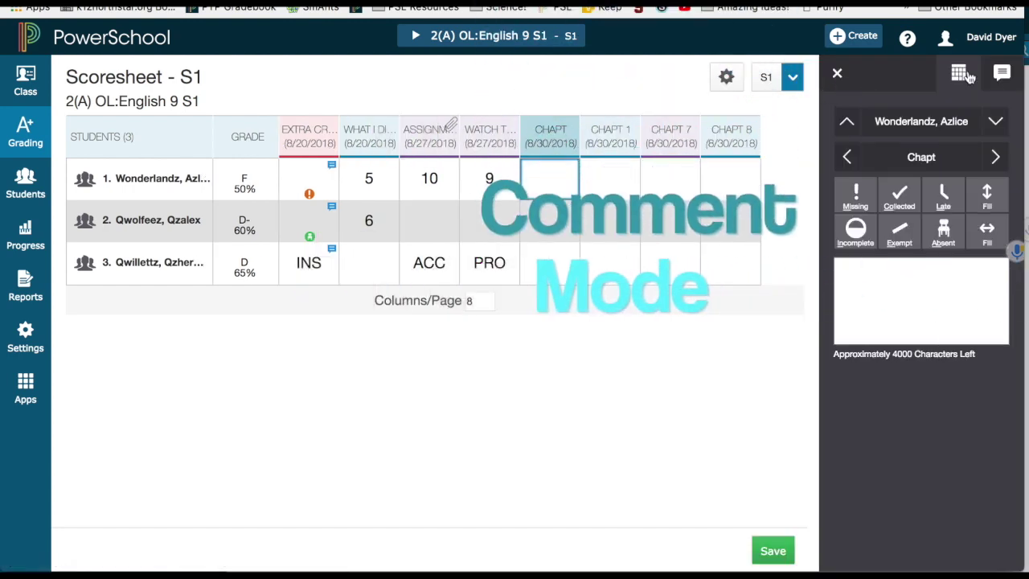
click(1002, 73)
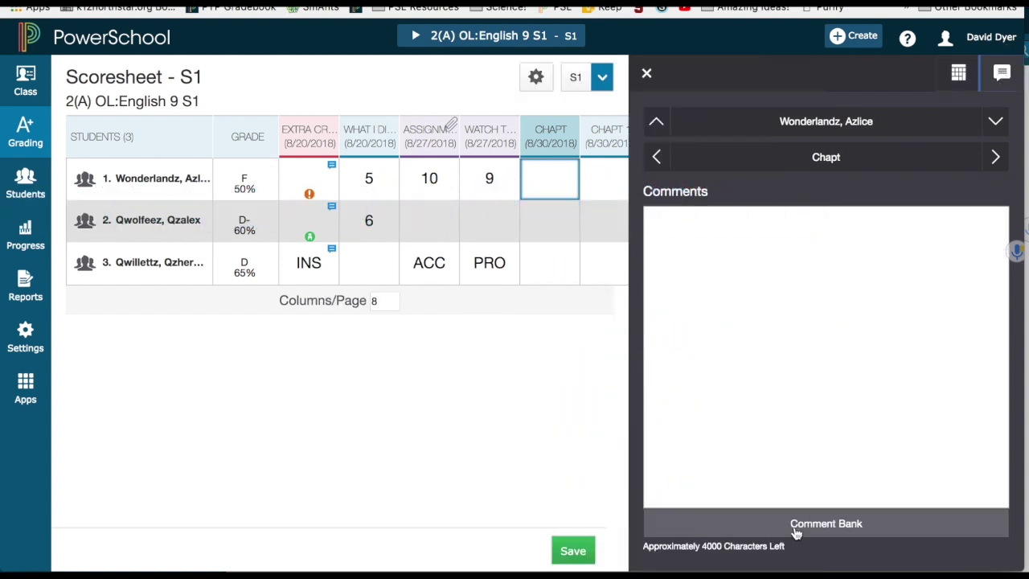
click(821, 524)
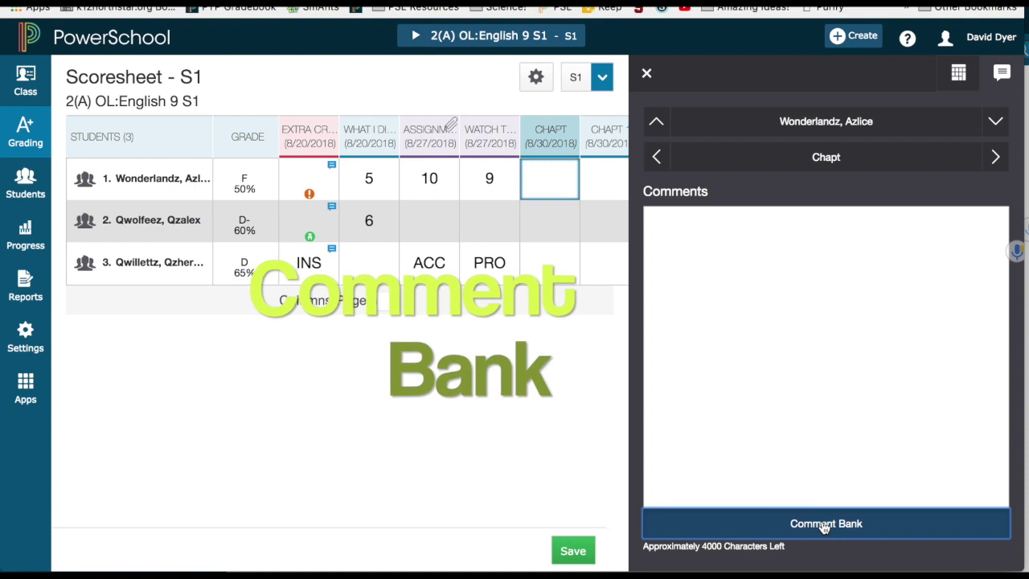
click(677, 232)
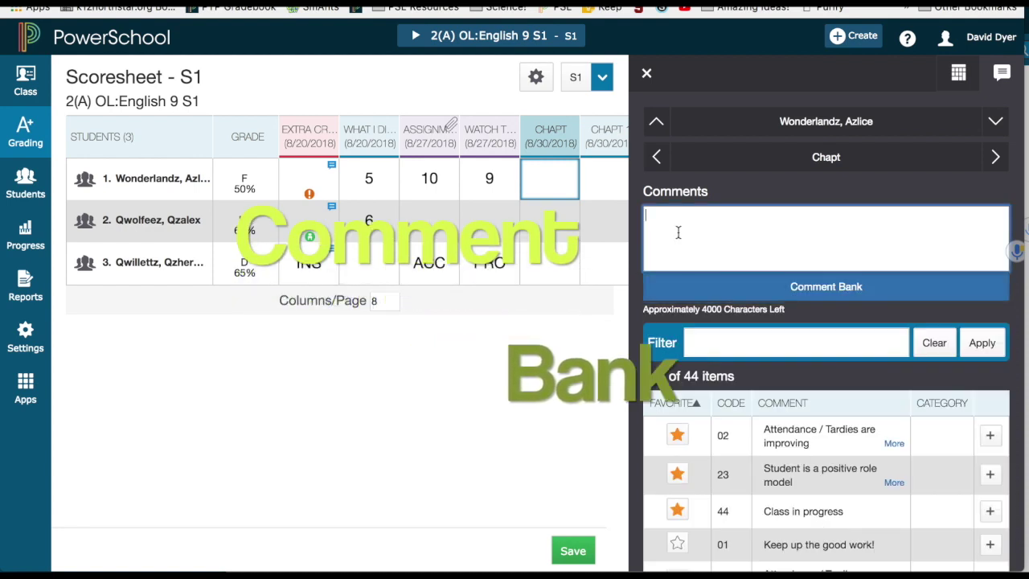
click(989, 435)
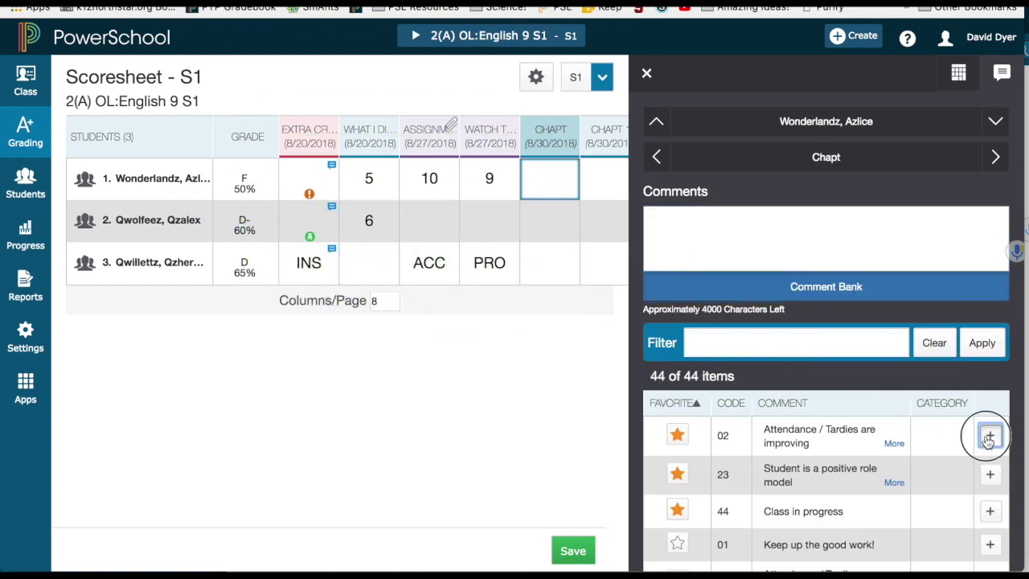
click(989, 475)
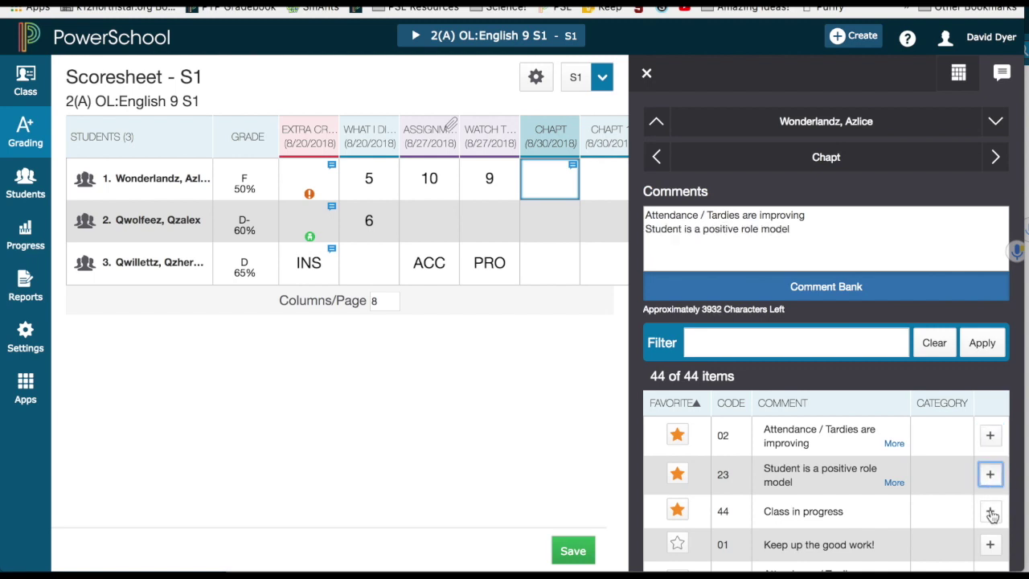
click(991, 512)
- Star 'Keep up the good work!' as a favourite and filter the bank by 've'
scroll(802, 499, down, 2)
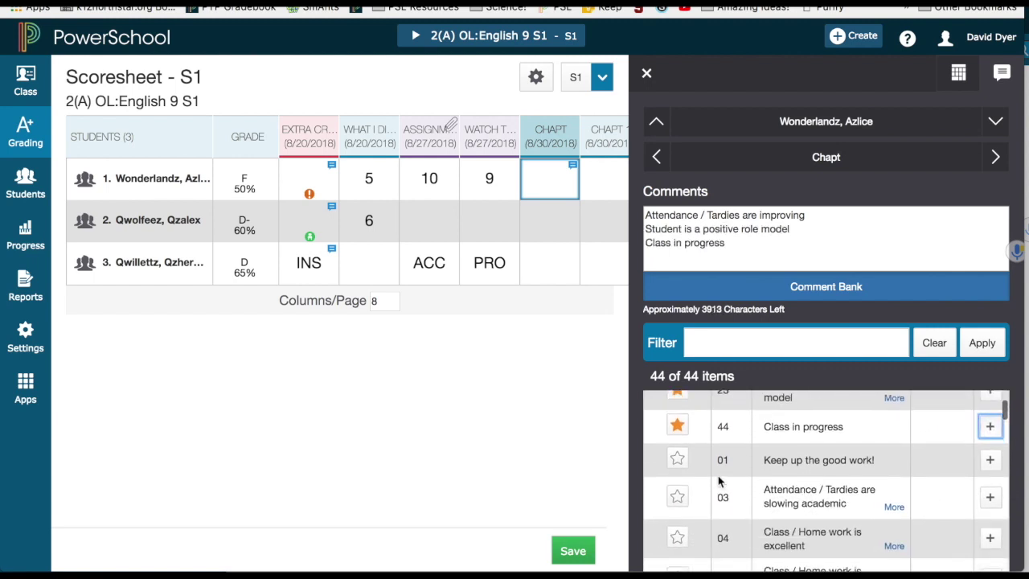
click(677, 463)
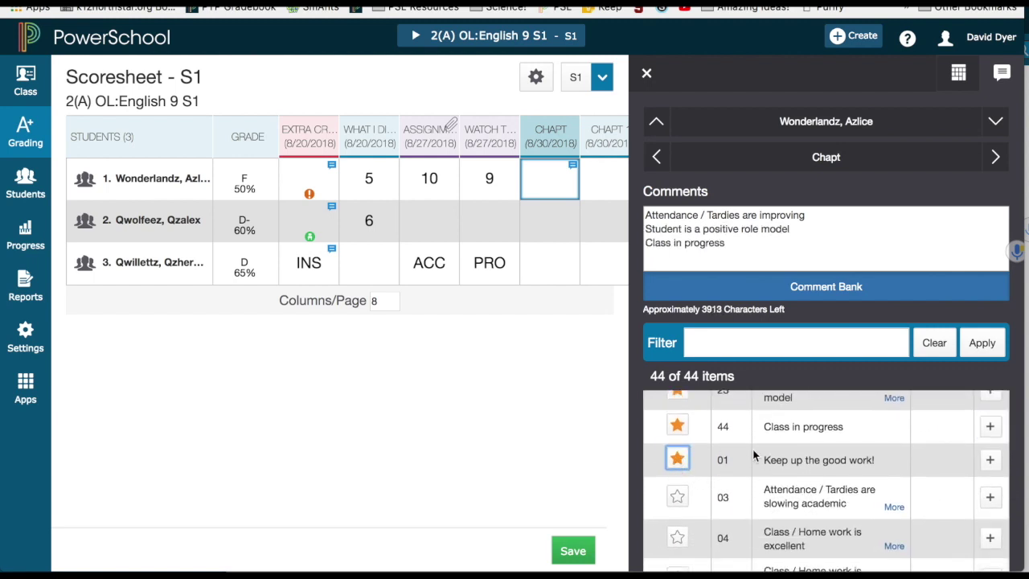
scroll(753, 455, up, 2)
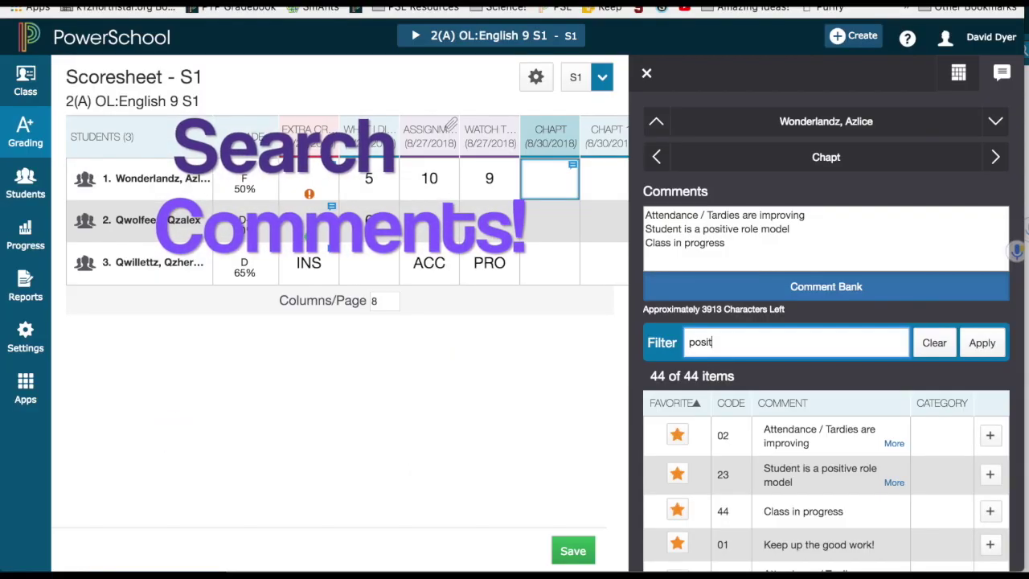
text(ve)
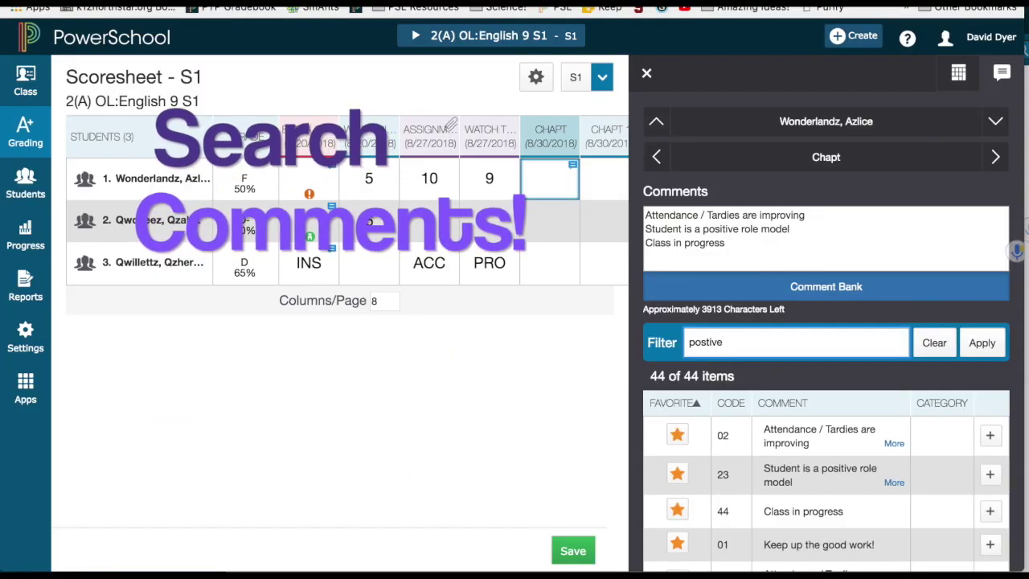
click(979, 345)
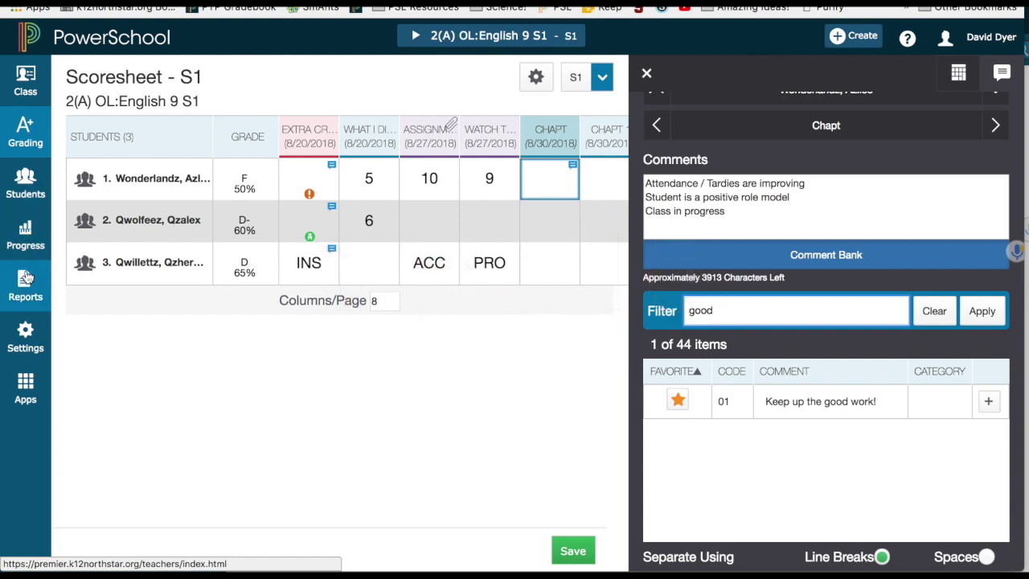
- Go to Display Settings under Setup, discarding the unsaved changes
click(26, 338)
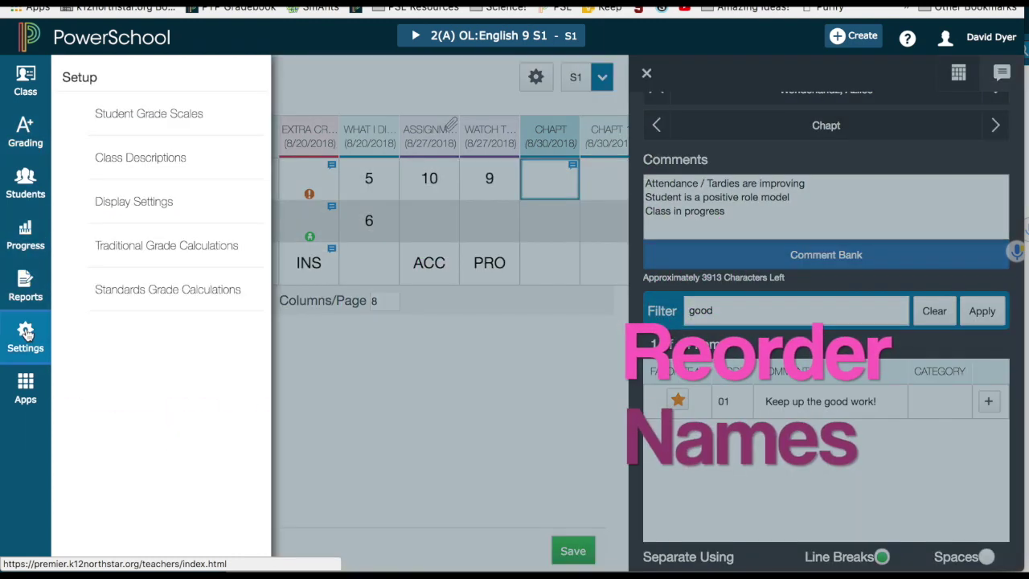
click(131, 205)
click(452, 173)
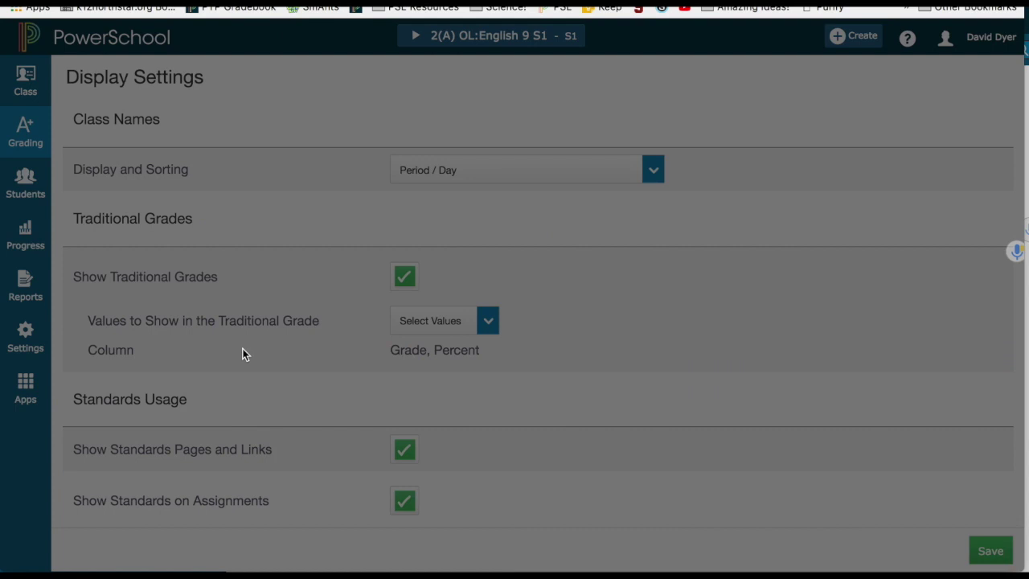
scroll(243, 354, down, 6)
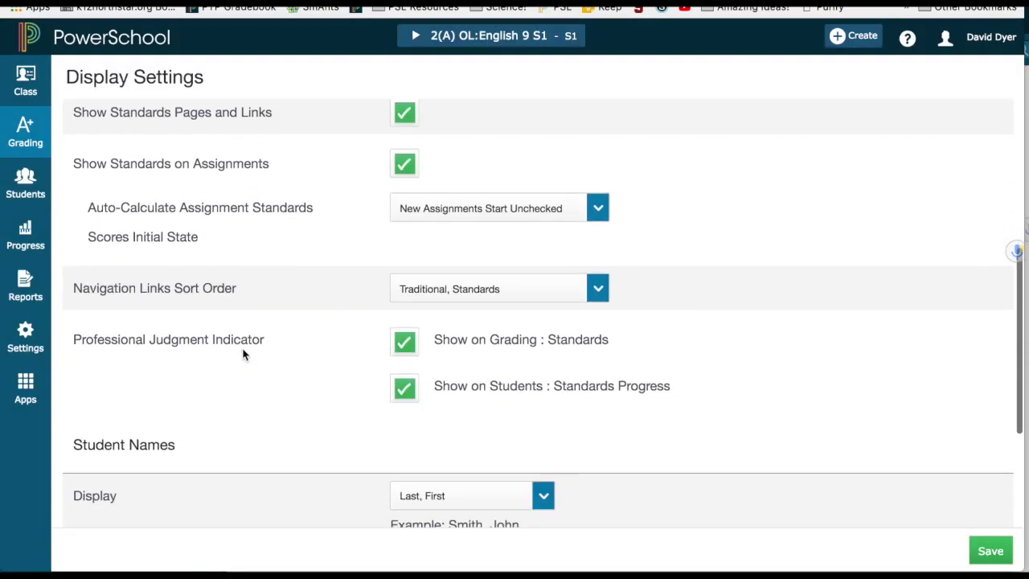
scroll(244, 355, down, 1)
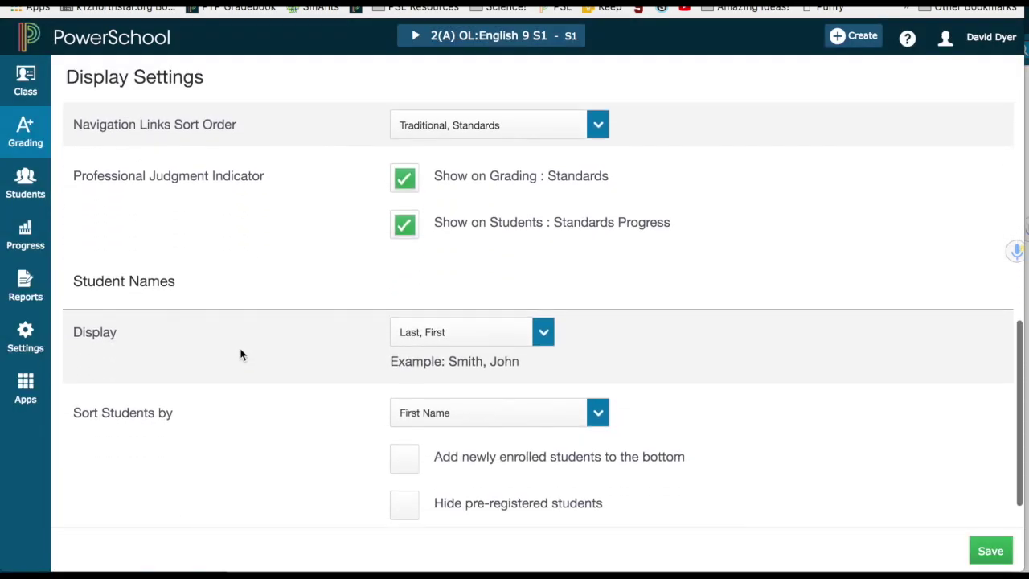
- Set Student Names Display to First Last and save the preferences
click(74, 337)
drag(81, 335, 133, 330)
click(543, 336)
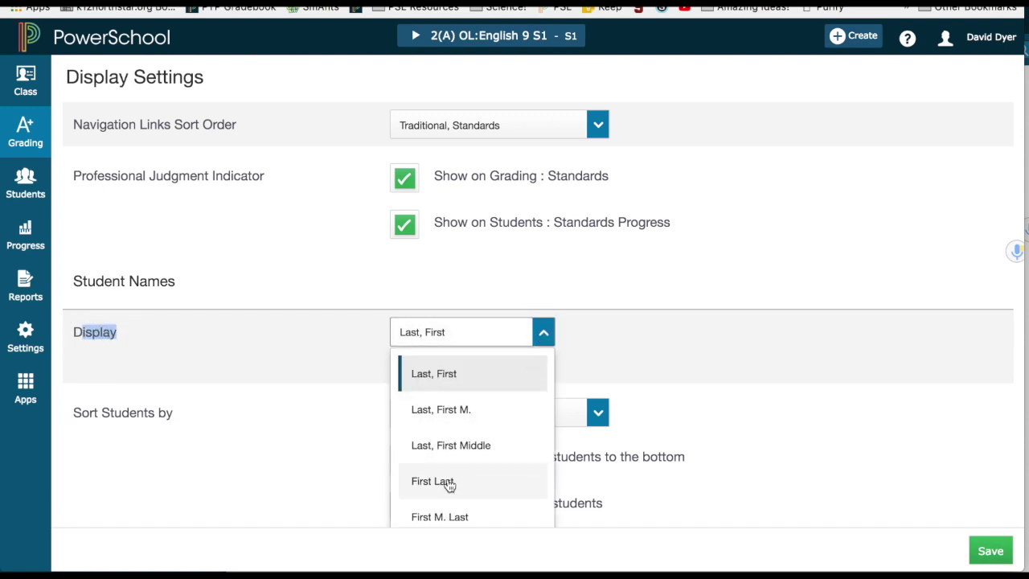
scroll(450, 484, down, 1)
click(420, 453)
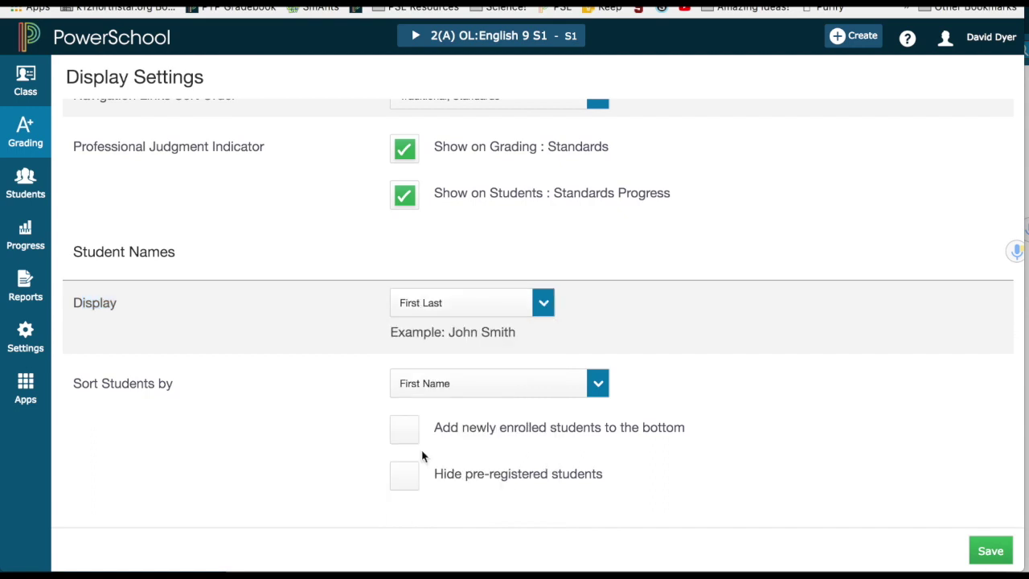
scroll(482, 434, down, 1)
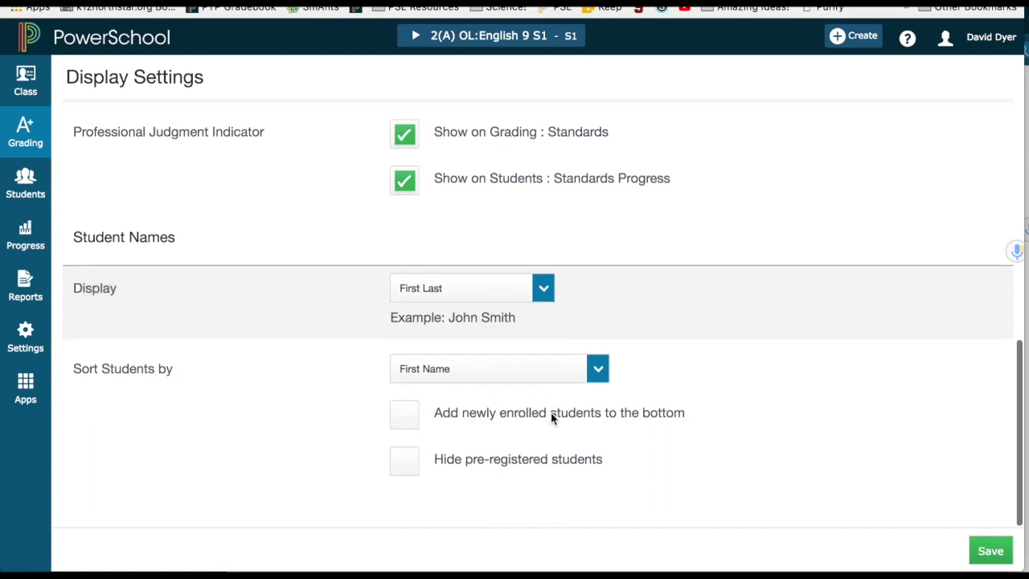
click(987, 551)
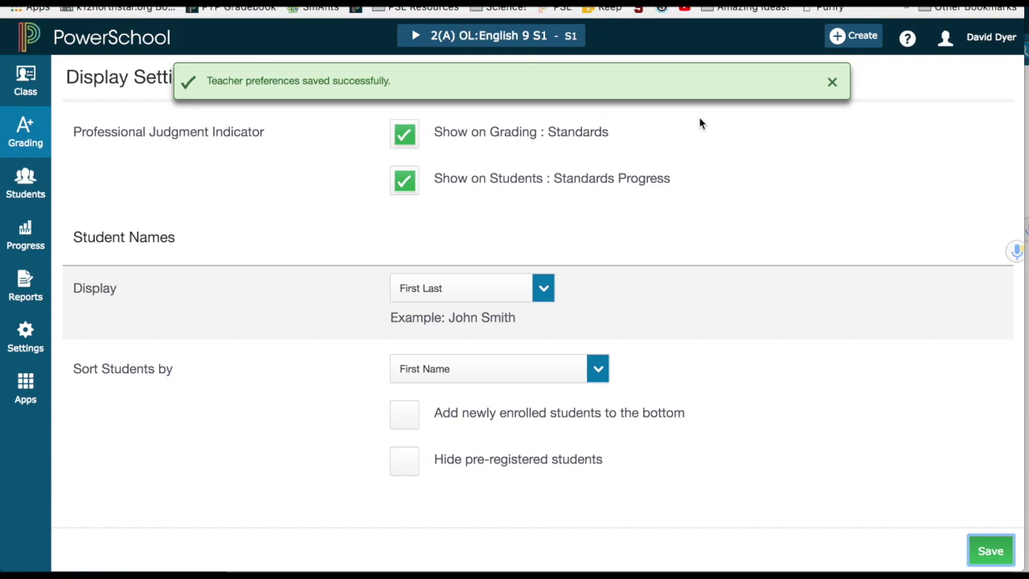
click(833, 84)
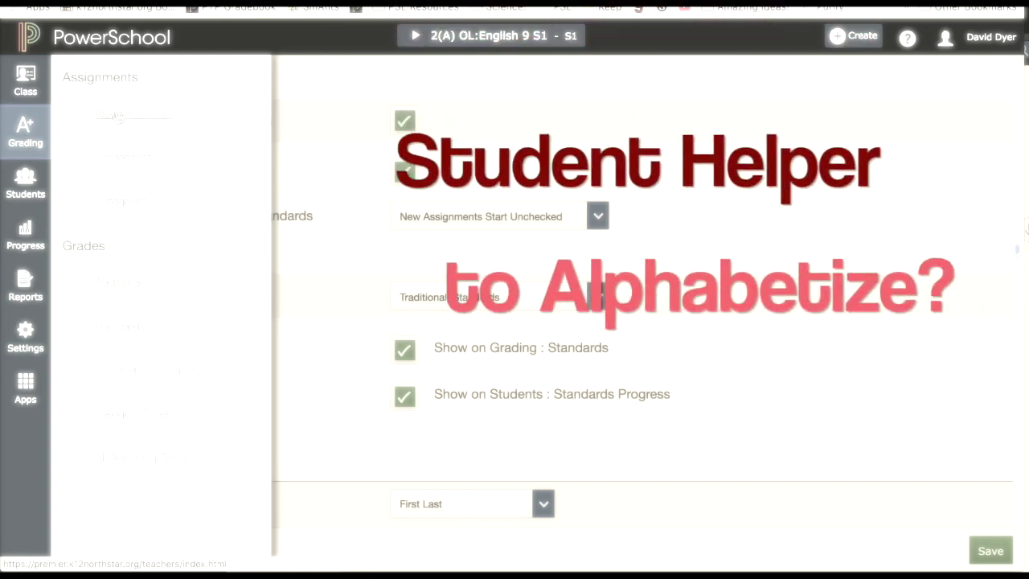
- Show the assignment list for 2(A) OL:English 9 S1, then move on to its scoresheet
click(80, 127)
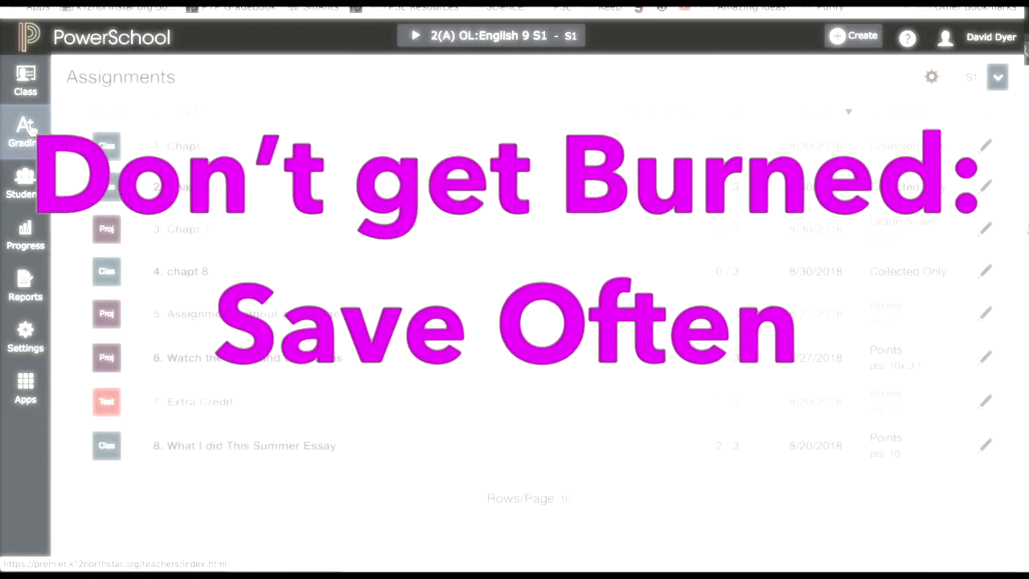
click(33, 128)
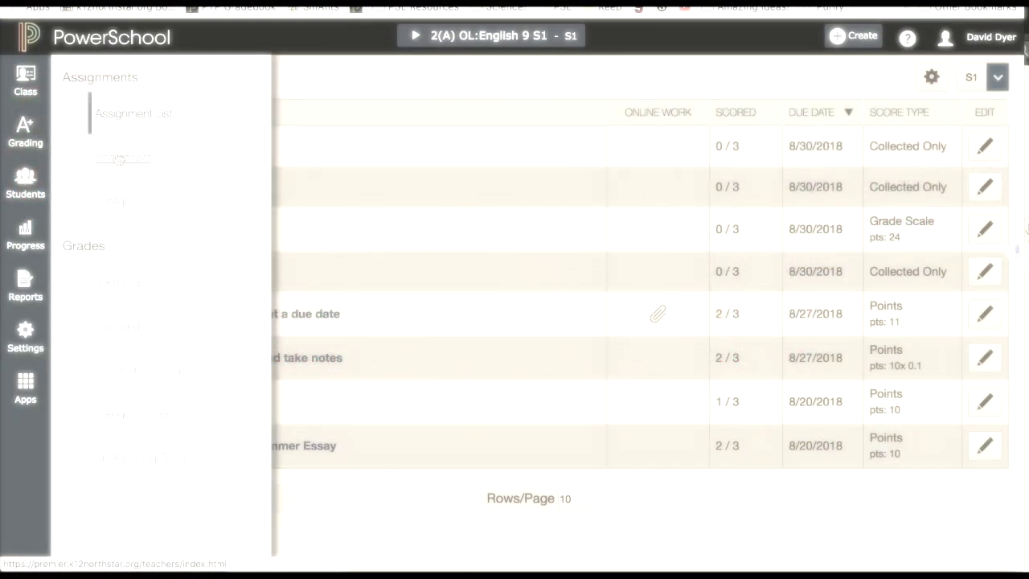
click(121, 159)
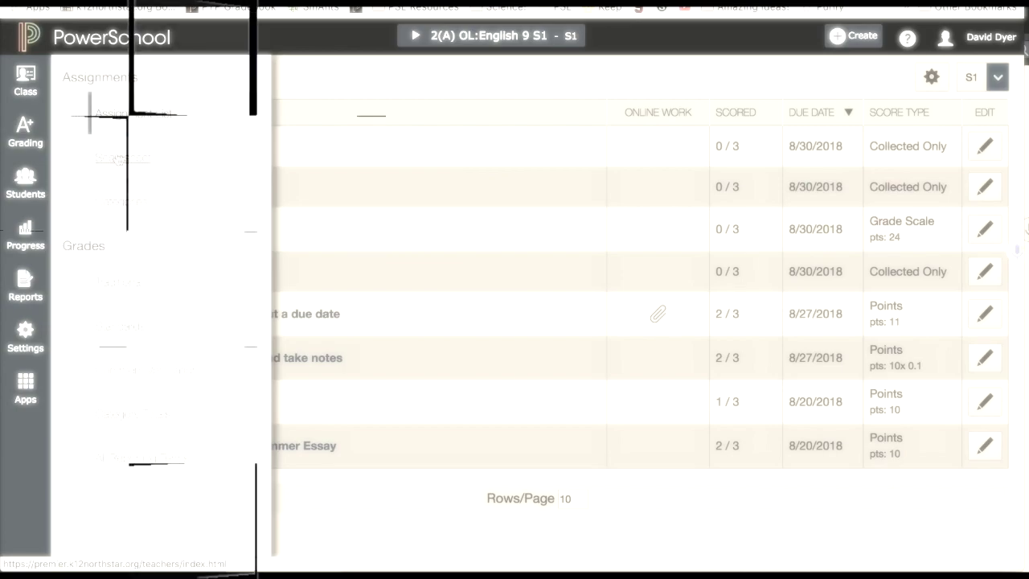